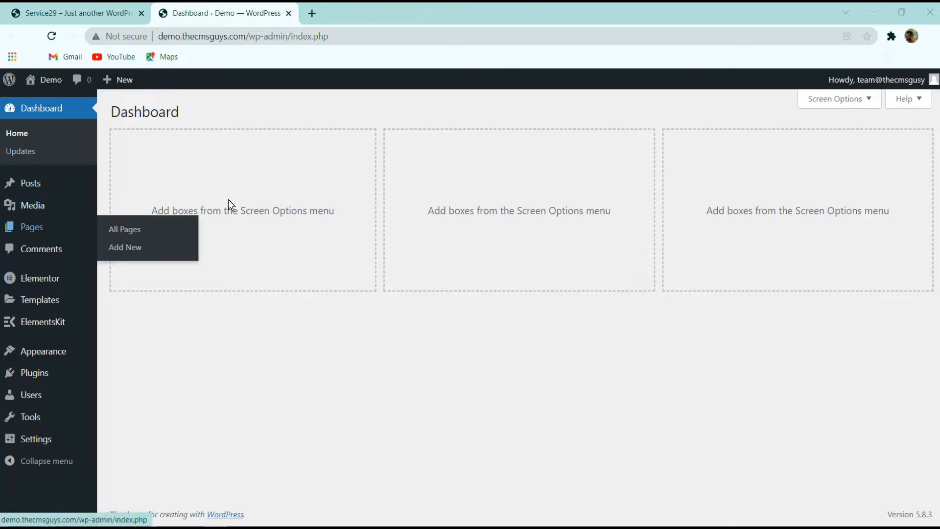
Start a new blog post from the Posts list and reload the blank editor page.
{"action": "left_click", "coordinate": [31, 183]}
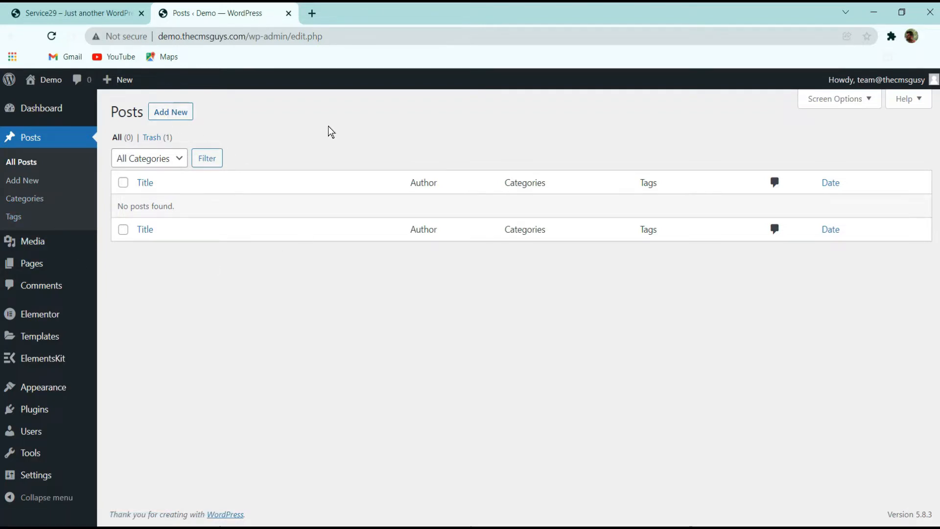
{"action": "left_click", "coordinate": [168, 112]}
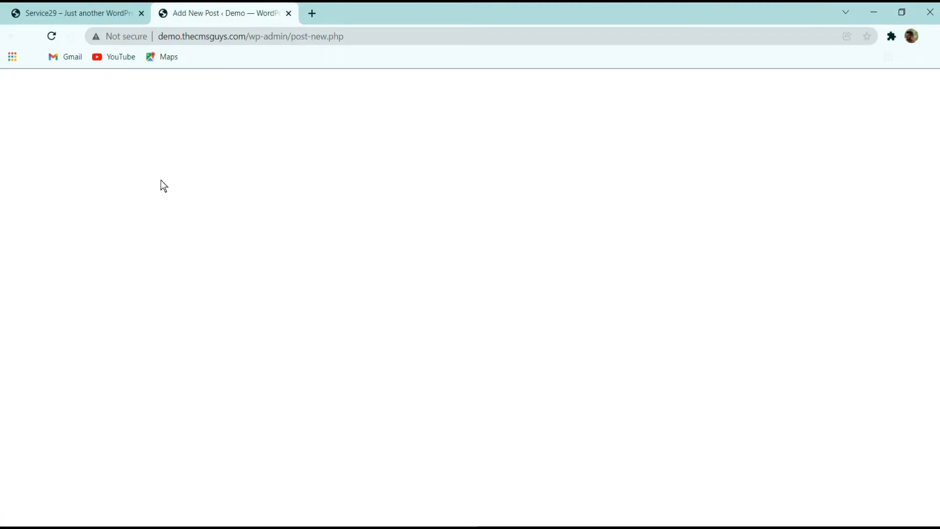
{"action": "left_click", "coordinate": [52, 36]}
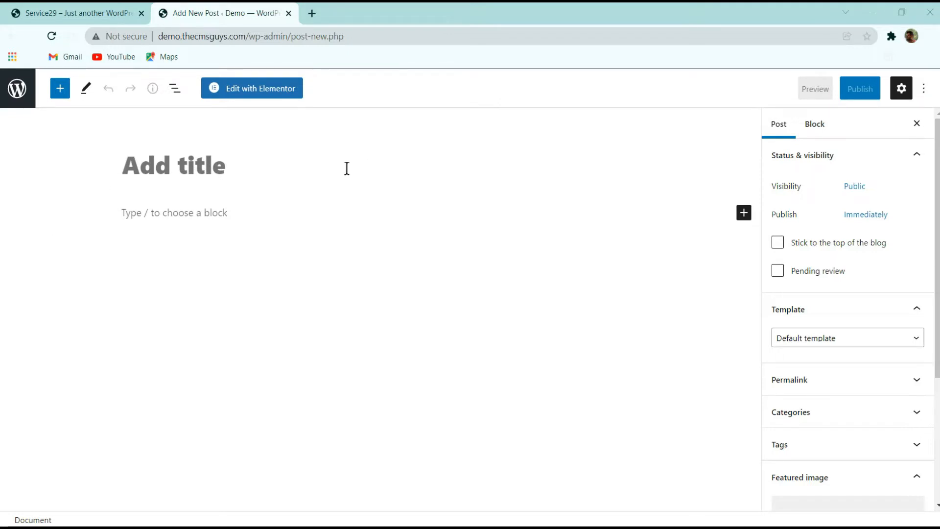
Title the post "Top 20 Best Startup Ideas For Designers", without any "& Developers" ending.
{"action": "type", "text": "Top 20 Best Startup Ideas For Designers &amp; Developers"}
{"action": "left_click_drag", "start_coordinate": [352, 201], "coordinate": [119, 208]}
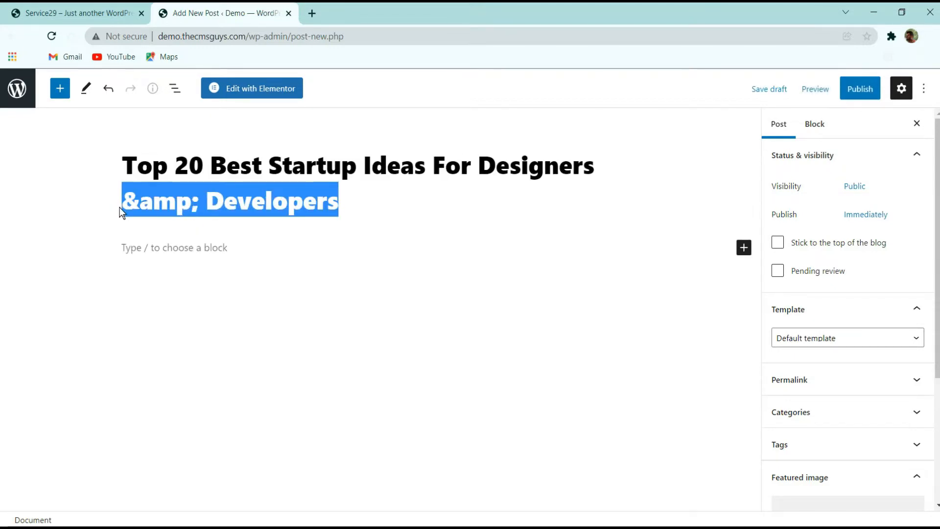
{"action": "key", "text": "BackSpace"}
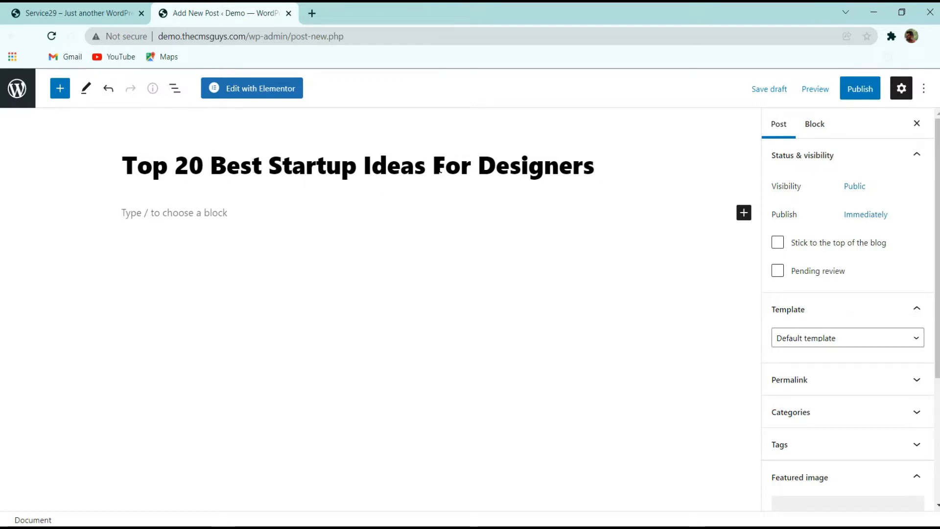
Check the post's permalink, collapse it again, and expand the Categories and Tags settings.
{"action": "scroll", "coordinate": [788, 235], "scroll_direction": "down", "scroll_amount": 3}
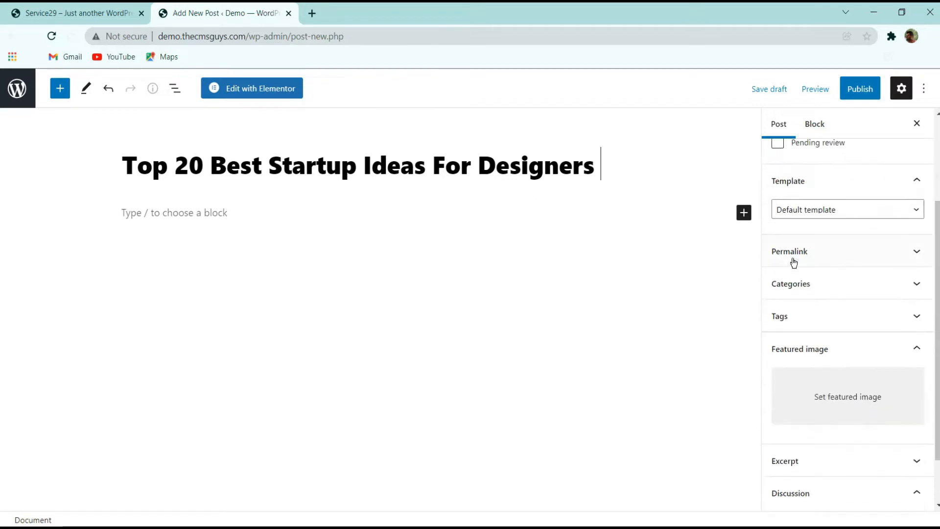
{"action": "left_click", "coordinate": [833, 281]}
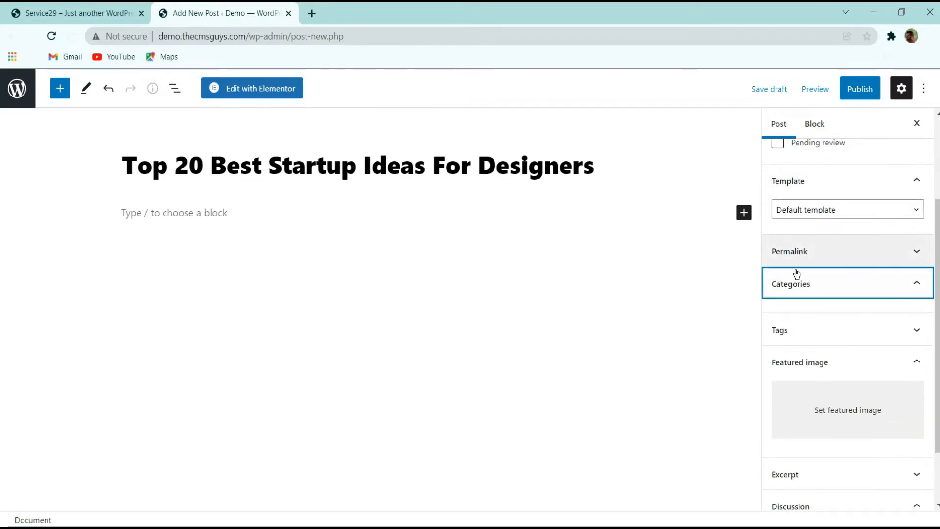
{"action": "left_click", "coordinate": [841, 255]}
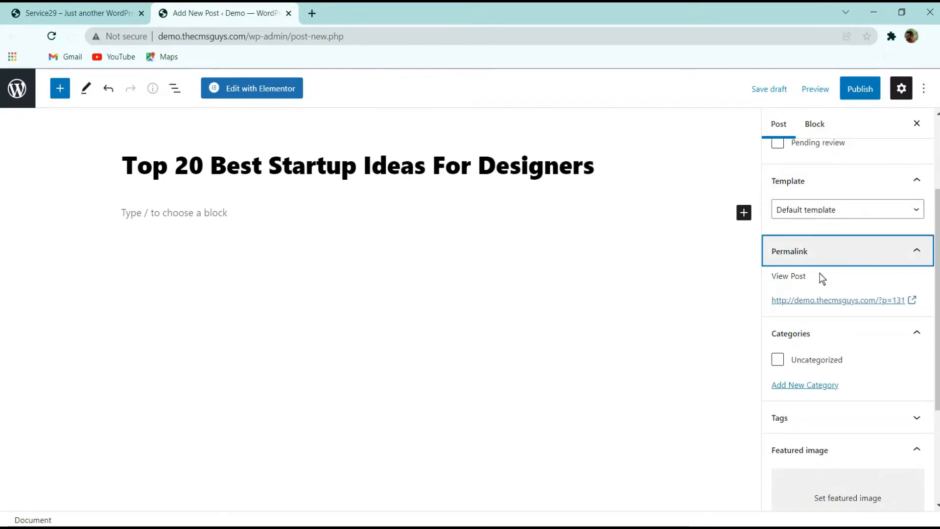
{"action": "left_click", "coordinate": [877, 255]}
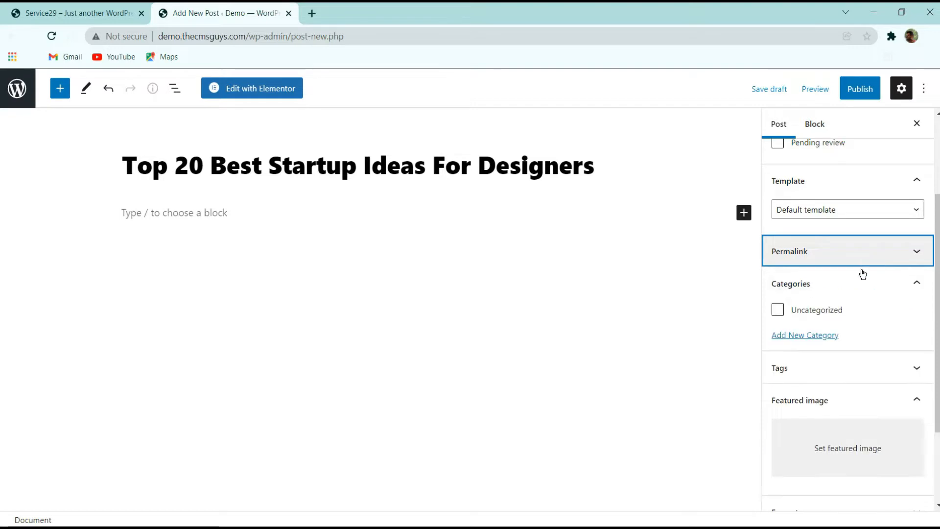
{"action": "left_click", "coordinate": [833, 289]}
{"action": "left_click", "coordinate": [846, 322]}
{"action": "left_click", "coordinate": [846, 294]}
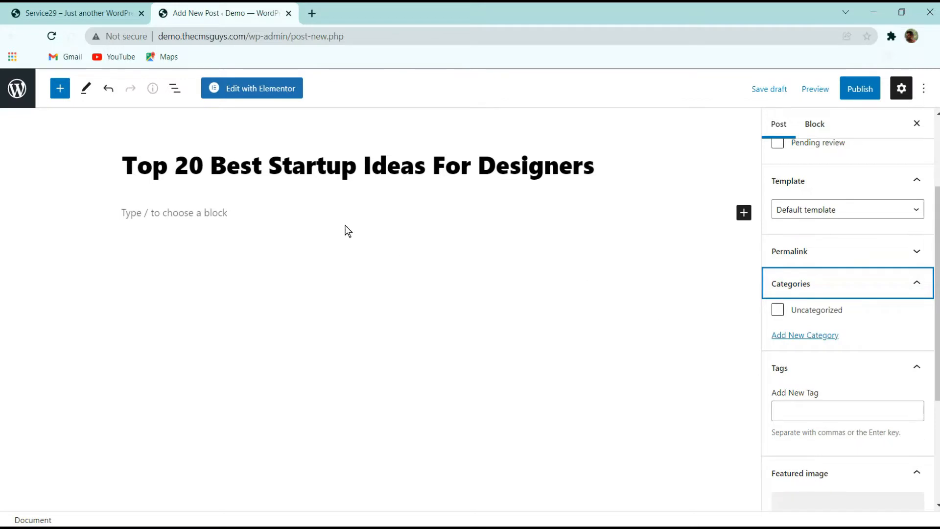
Create the new categories Startup, Idea and Innovation without a parent and assign them to the post.
{"action": "left_click", "coordinate": [799, 338]}
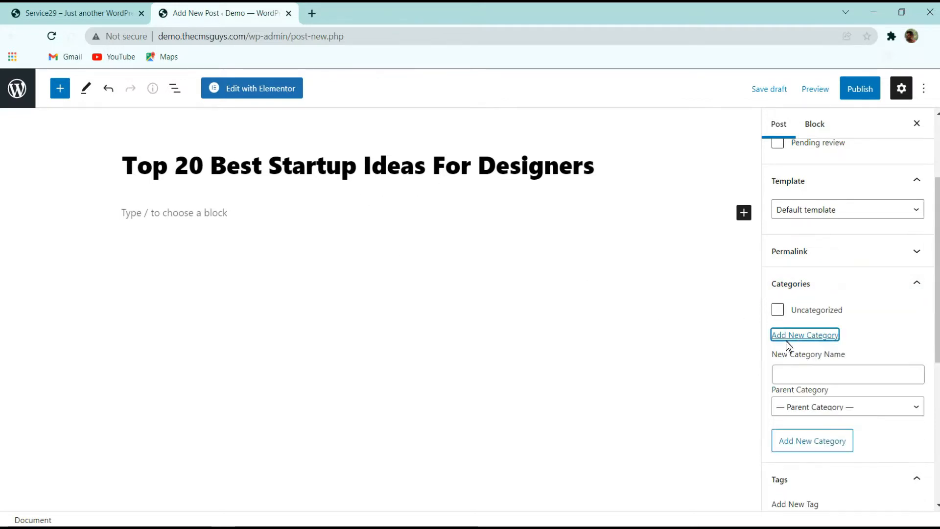
{"action": "left_click", "coordinate": [804, 368]}
{"action": "type", "text": "St"}
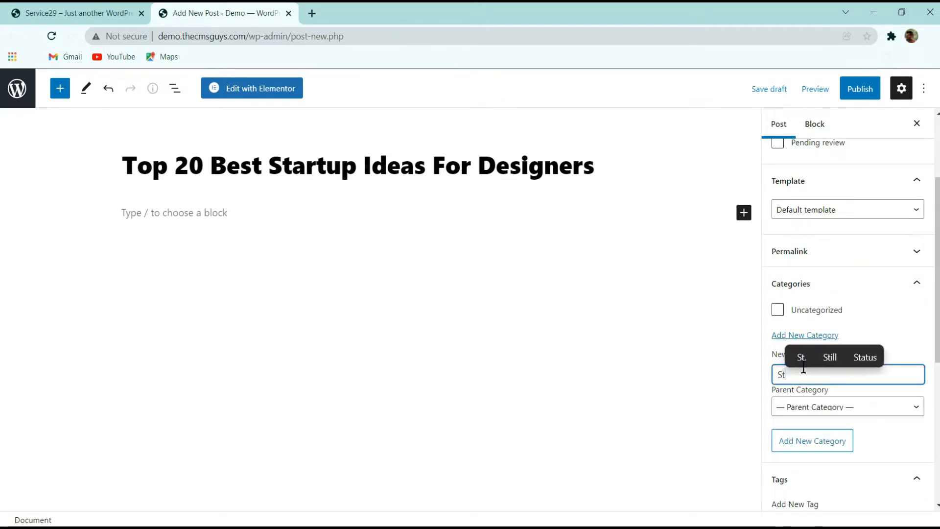
{"action": "type", "text": "artup"}
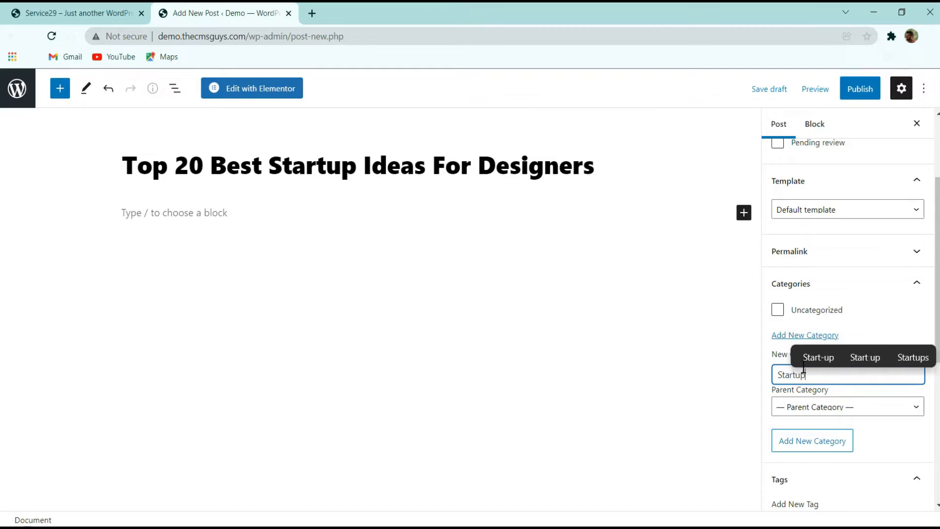
{"action": "key", "text": "Return"}
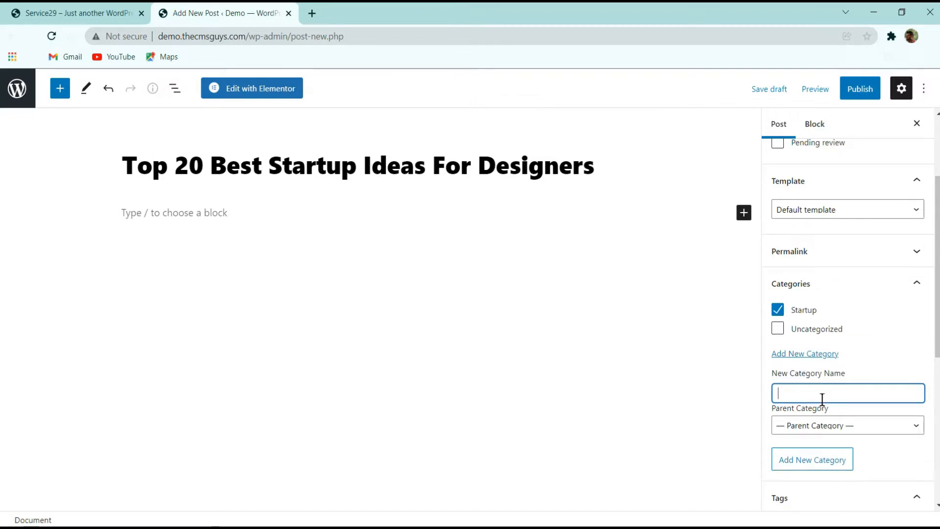
{"action": "type", "text": "Idea"}
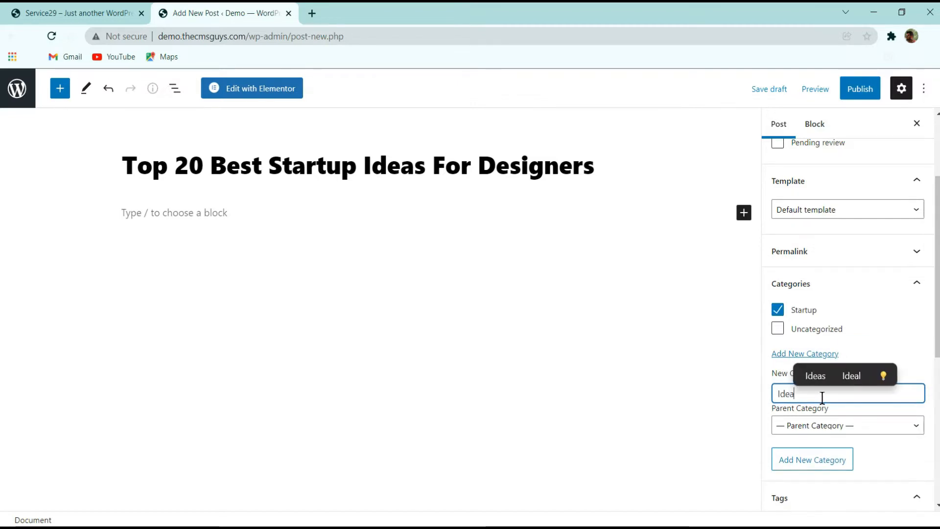
{"action": "key", "text": "Return"}
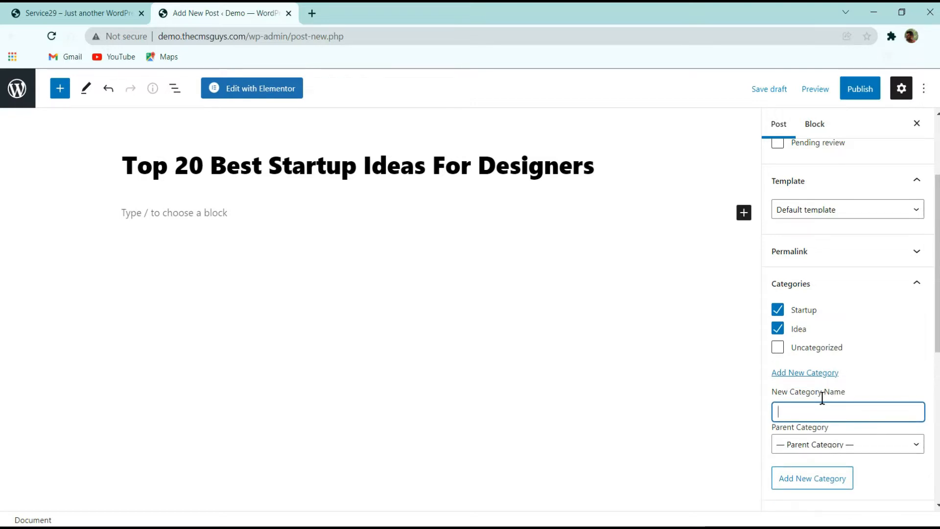
{"action": "type", "text": "Innovation"}
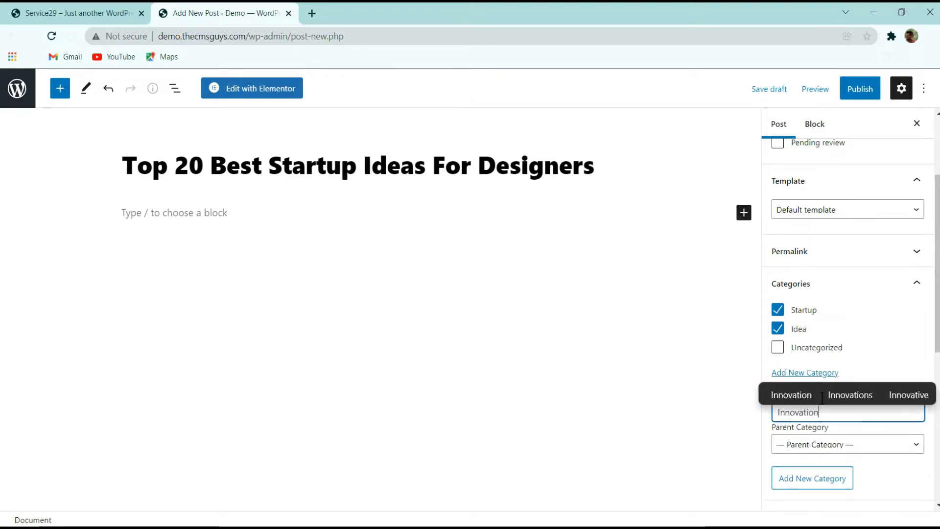
{"action": "key", "text": "Return"}
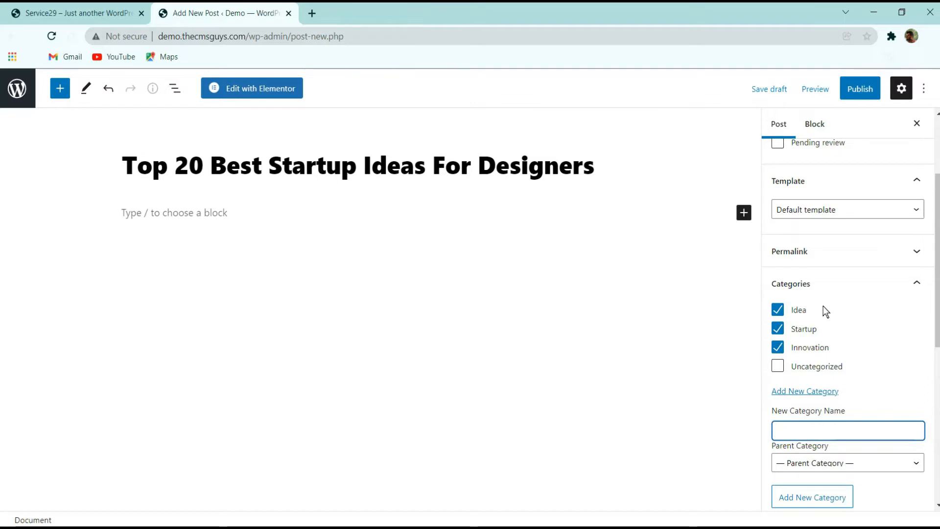
Add the tags designer, developer and startup to the post.
{"action": "scroll", "coordinate": [826, 314], "scroll_direction": "down", "scroll_amount": 3}
{"action": "left_click", "coordinate": [843, 450]}
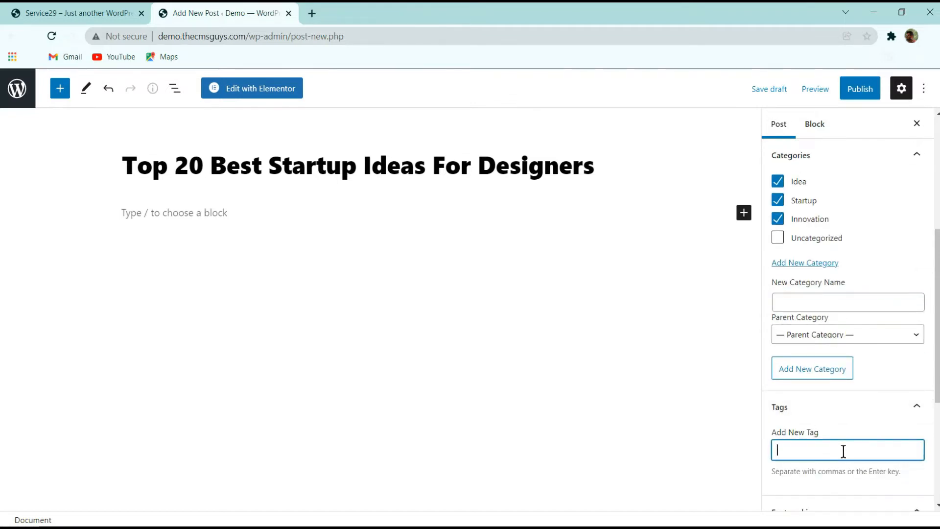
{"action": "type", "text": "d"}
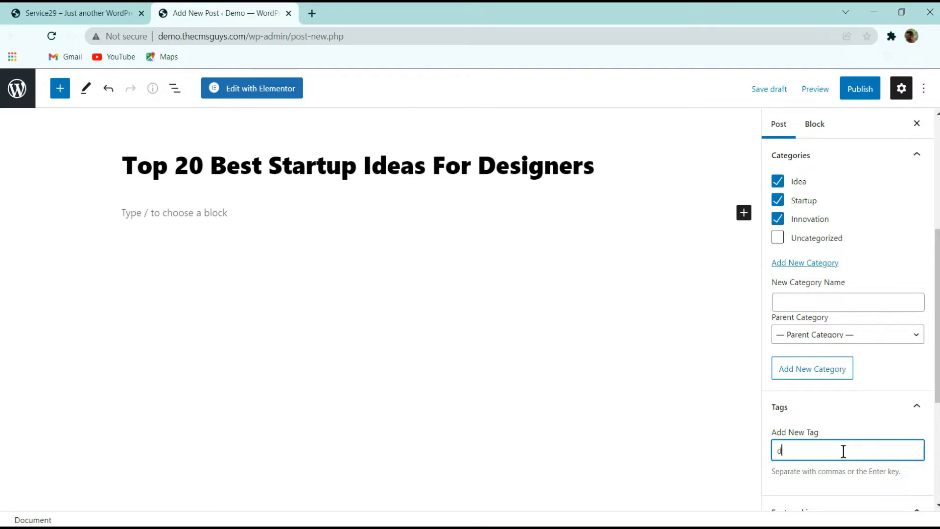
{"action": "type", "text": "esigner"}
{"action": "key", "text": "Return"}
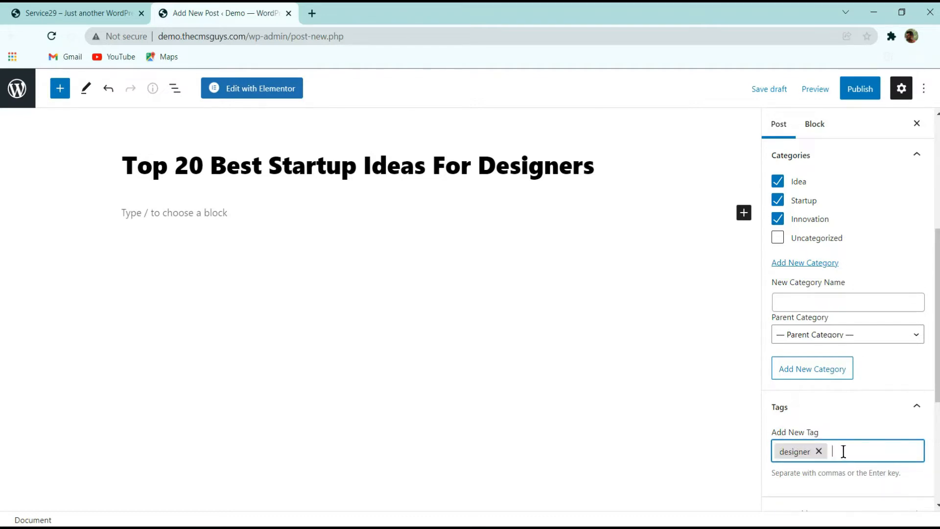
{"action": "type", "text": "developer"}
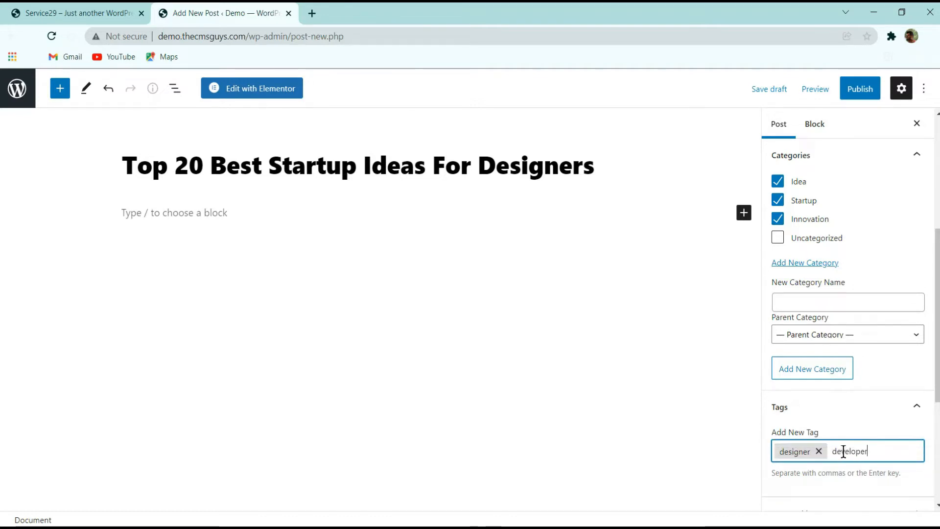
{"action": "key", "text": "Return"}
{"action": "type", "text": "s"}
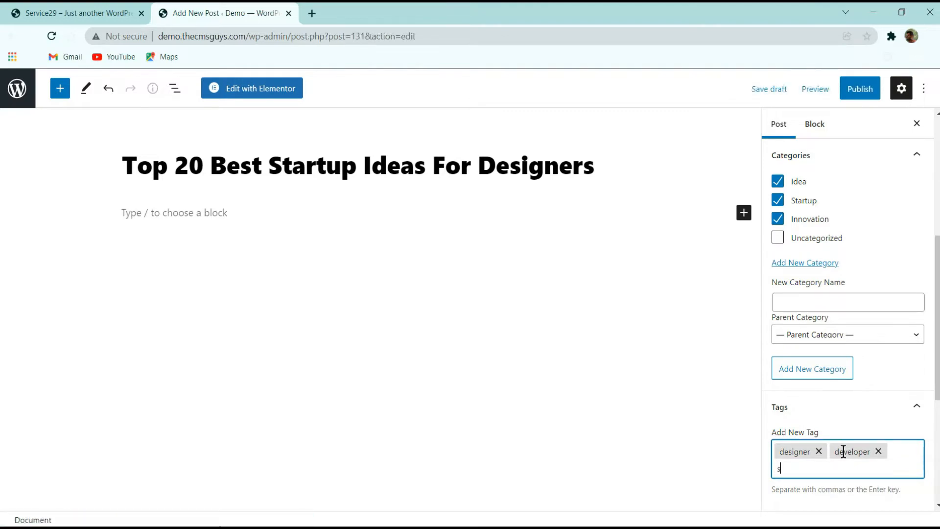
{"action": "type", "text": "tartup"}
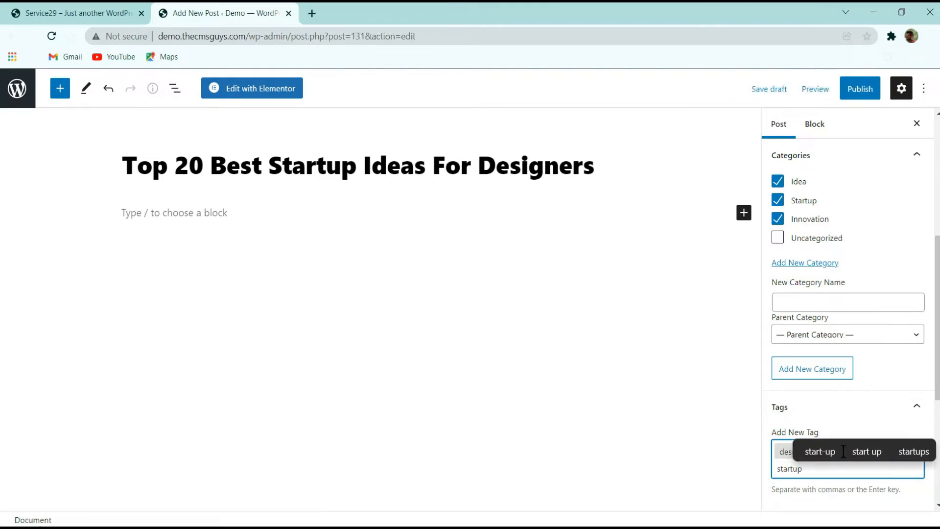
{"action": "key", "text": "Return"}
Set the media library image TDV_M86_06.jpg as the post's featured image.
{"action": "scroll", "coordinate": [858, 298], "scroll_direction": "up", "scroll_amount": 3}
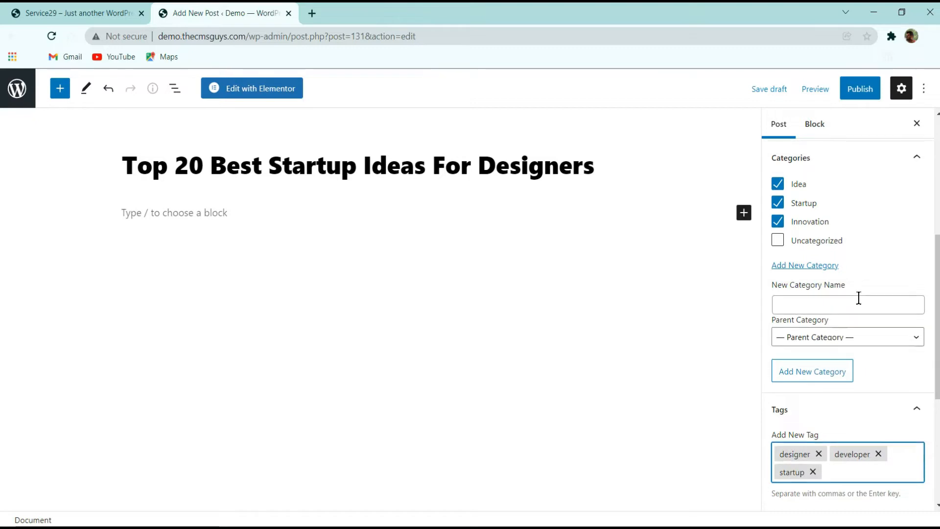
{"action": "scroll", "coordinate": [880, 293], "scroll_direction": "down", "scroll_amount": 5}
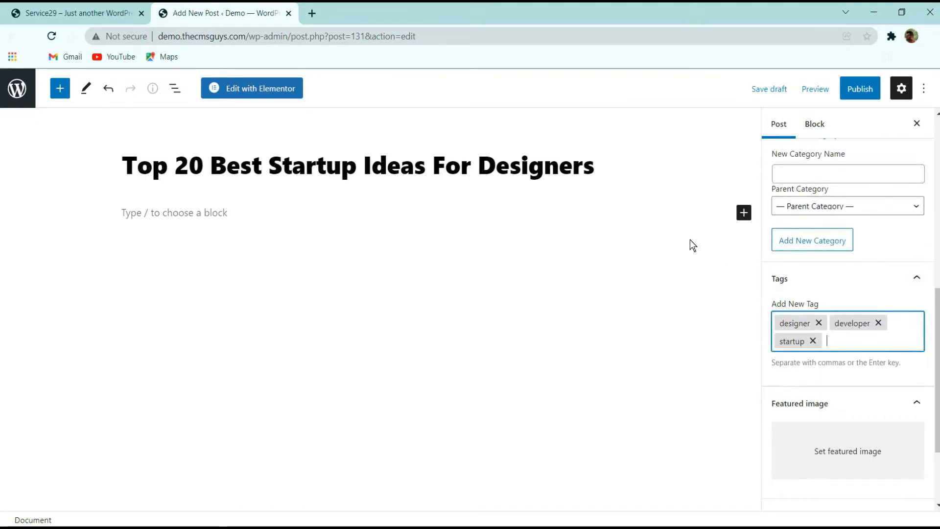
{"action": "scroll", "coordinate": [890, 293], "scroll_direction": "down", "scroll_amount": 2}
{"action": "scroll", "coordinate": [886, 298], "scroll_direction": "down", "scroll_amount": 1}
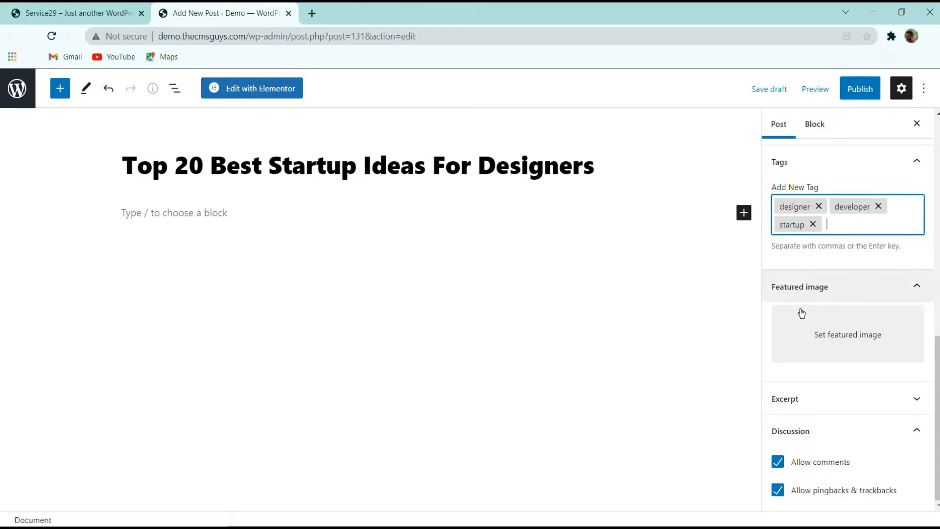
{"action": "left_click", "coordinate": [849, 329]}
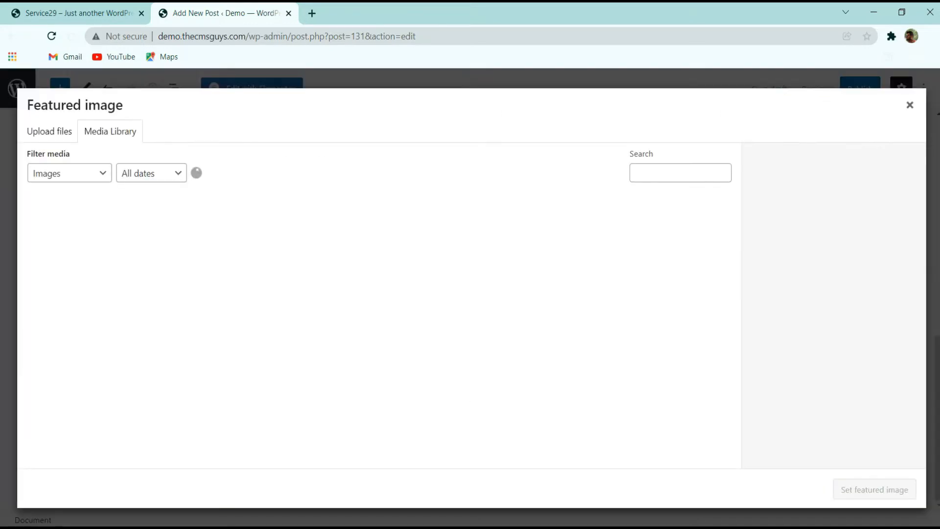
{"action": "left_click_drag", "start_coordinate": [218, 384], "coordinate": [234, 382]}
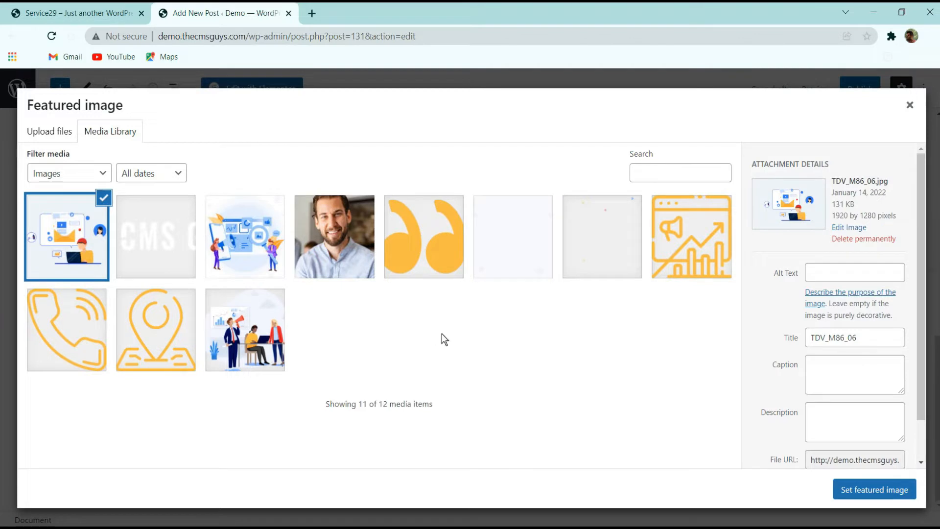
{"action": "left_click", "coordinate": [867, 490]}
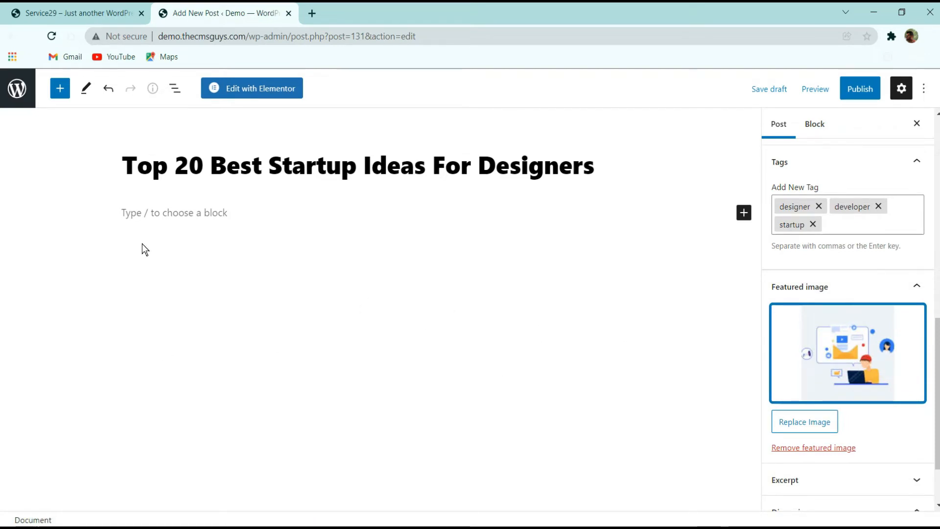
Insert a Heading block below the post title with the text "This is a Heading".
{"action": "left_click", "coordinate": [158, 212]}
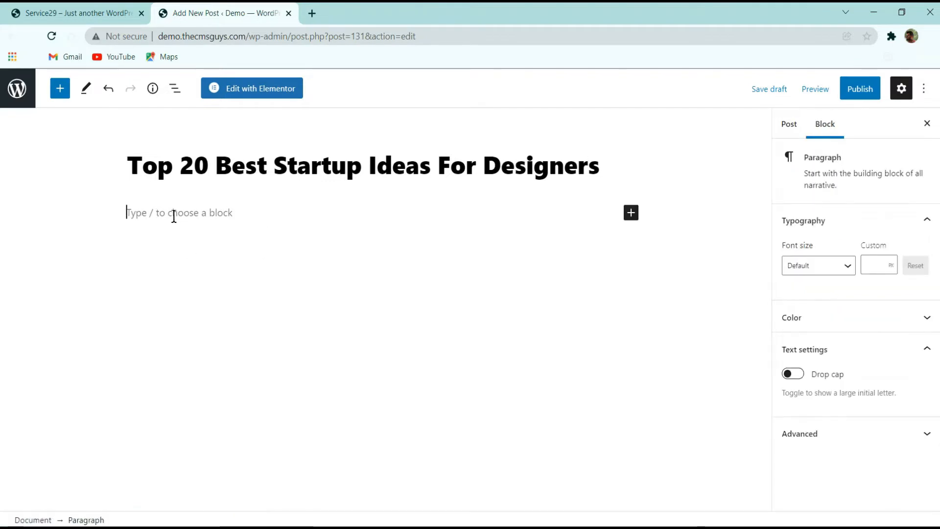
{"action": "left_click", "coordinate": [61, 95]}
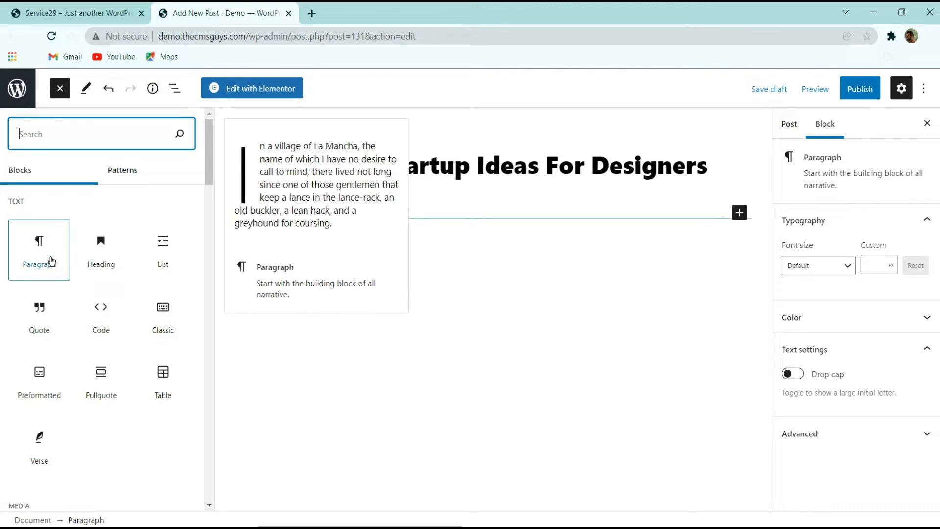
{"action": "left_click", "coordinate": [100, 252]}
{"action": "left_click", "coordinate": [286, 225]}
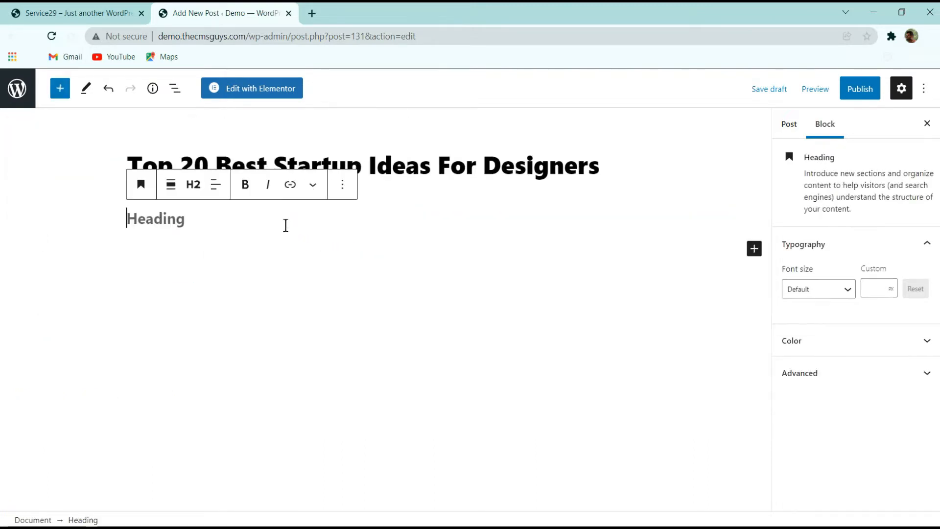
{"action": "type", "text": "This is "}
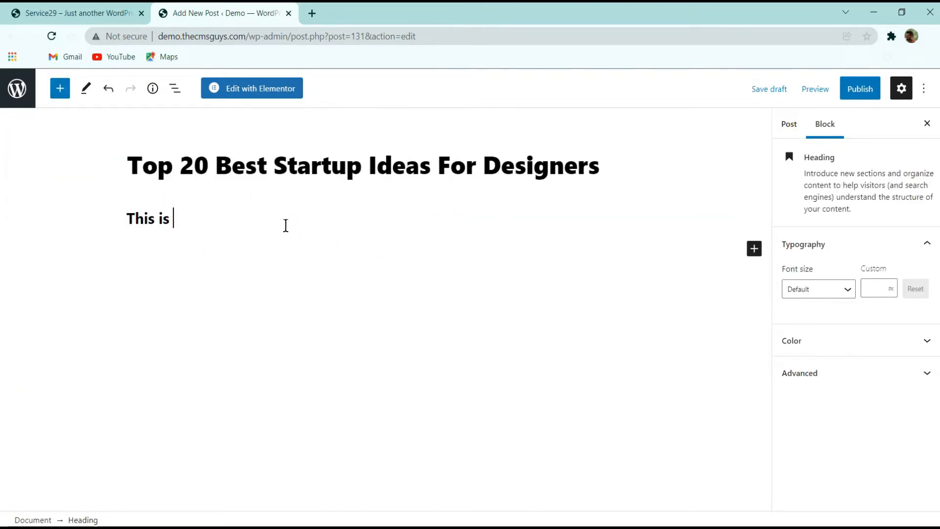
{"action": "type", "text": "a Heading"}
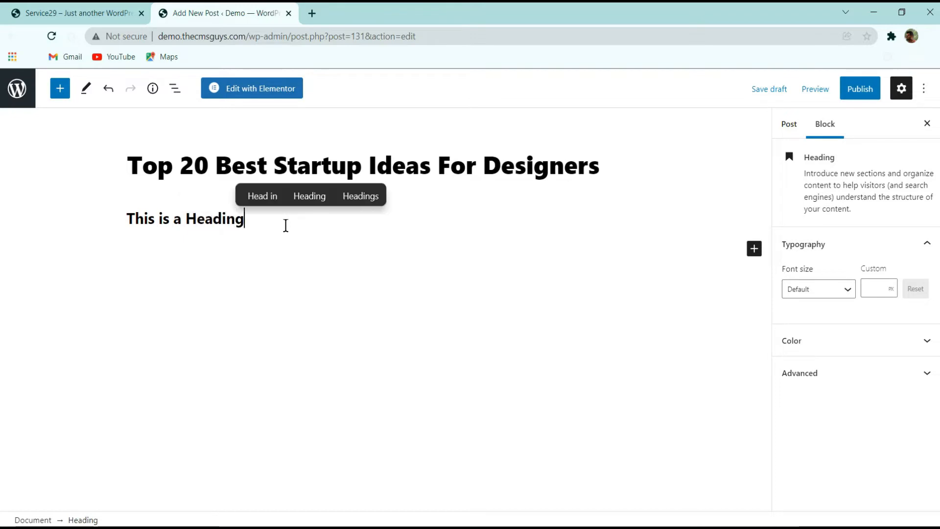
Insert a Paragraph block below the heading with the text "Paragraph text".
{"action": "left_click", "coordinate": [60, 89]}
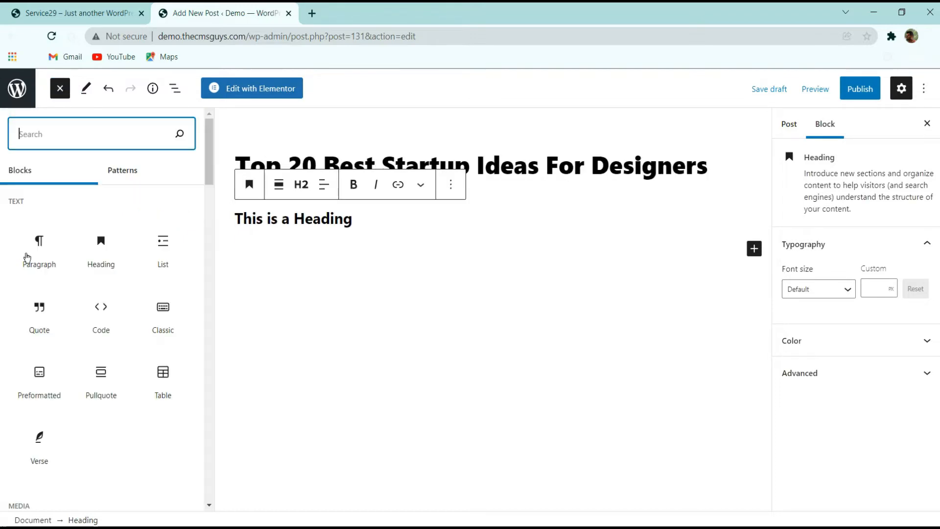
{"action": "left_click", "coordinate": [56, 246]}
{"action": "left_click", "coordinate": [344, 250]}
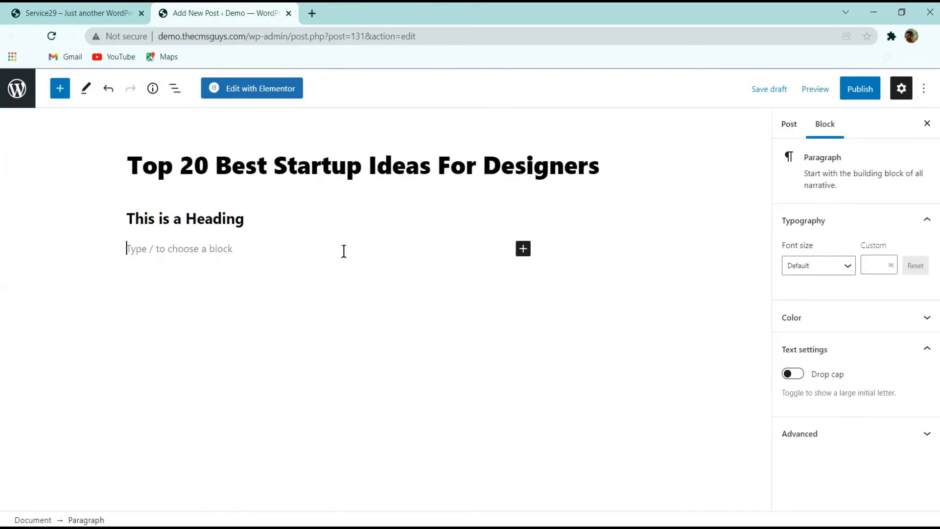
{"action": "type", "text": "Para"}
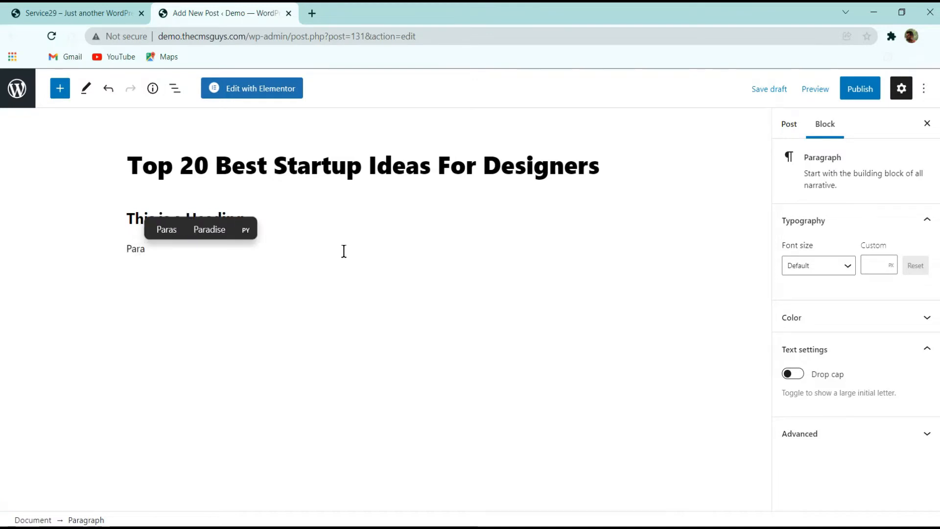
{"action": "type", "text": "graph text"}
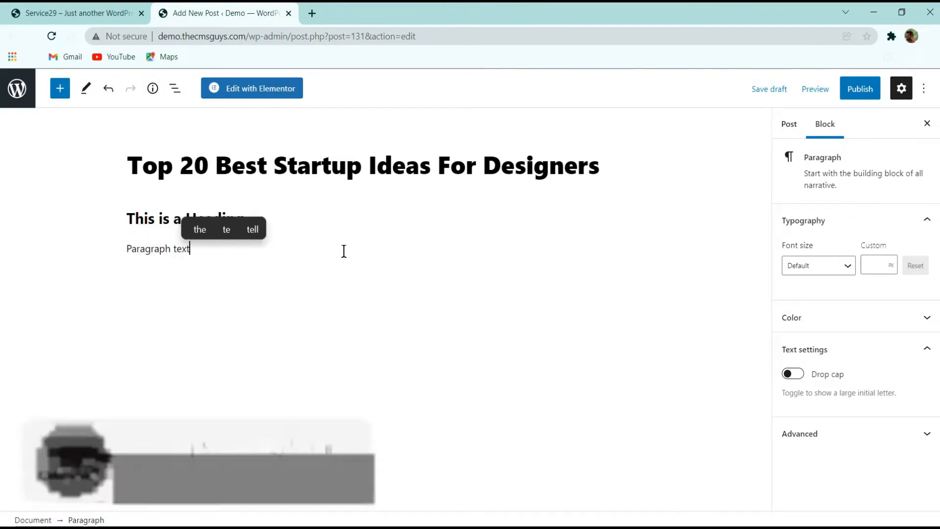
Copy the phrase "Paragraph text" and paste it repeatedly to fill more than two lines of the paragraph block.
{"action": "key", "text": "ctrl+a"}
{"action": "key", "text": "ctrl+c"}
{"action": "key", "text": "ctrl+v"}
{"action": "key", "text": "ctrl+v"}
{"action": "key", "text": "ctrl+v"}
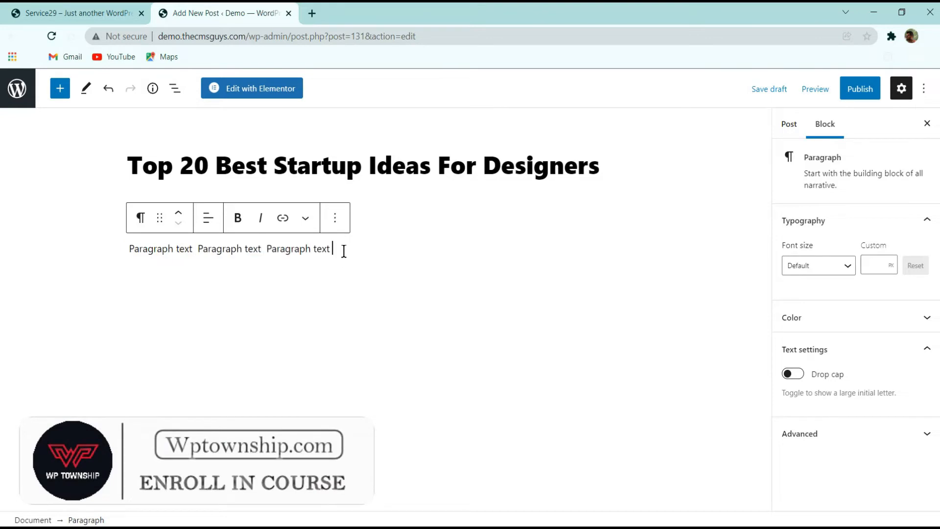
{"action": "key", "text": "ctrl+v"}
{"action": "key", "text": "ctrl+v"}
{"action": "key", "text": "ctrl+v"}
{"action": "key", "text": "ctrl+v"}
{"action": "key", "text": "ctrl+v"}
{"action": "key", "text": "ctrl+v"}
{"action": "key", "text": "ctrl+v"}
{"action": "key", "text": "ctrl+v"}
{"action": "key", "text": "ctrl+v"}
{"action": "key", "text": "ctrl+v"}
{"action": "key", "text": "ctrl+v"}
{"action": "key", "text": "ctrl+v"}
{"action": "key", "text": "ctrl+v"}
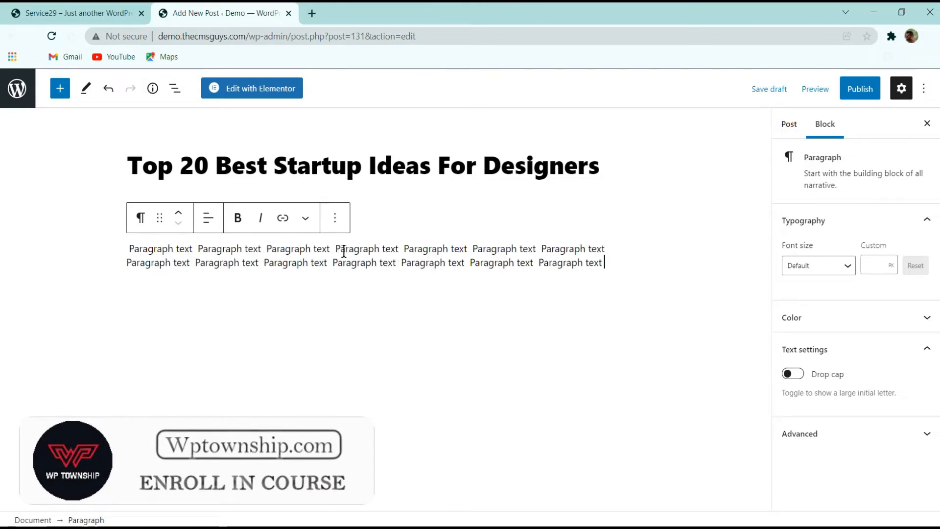
Copy the paragraph's entire text and replace it with five consecutive copies of itself to lengthen the block.
{"action": "key", "text": "ctrl+a"}
{"action": "key", "text": "ctrl+c"}
{"action": "key", "text": "ctrl+v"}
{"action": "key", "text": "ctrl+v"}
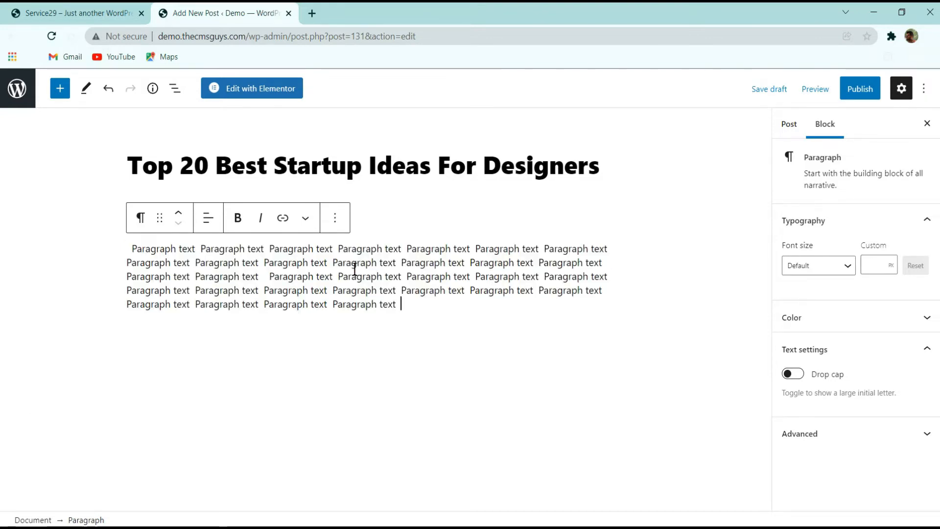
{"action": "key", "text": "ctrl+v"}
{"action": "key", "text": "ctrl+v"}
{"action": "key", "text": "ctrl+v"}
Remove the extra space at the very beginning of the paragraph.
{"action": "left_click", "coordinate": [127, 248]}
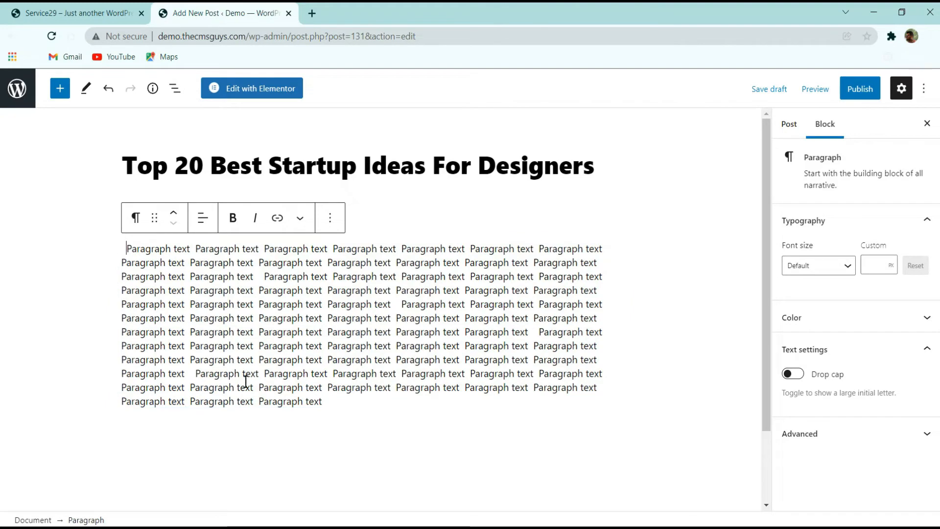
{"action": "key", "text": "BackSpace"}
{"action": "key", "text": "ctrl+z"}
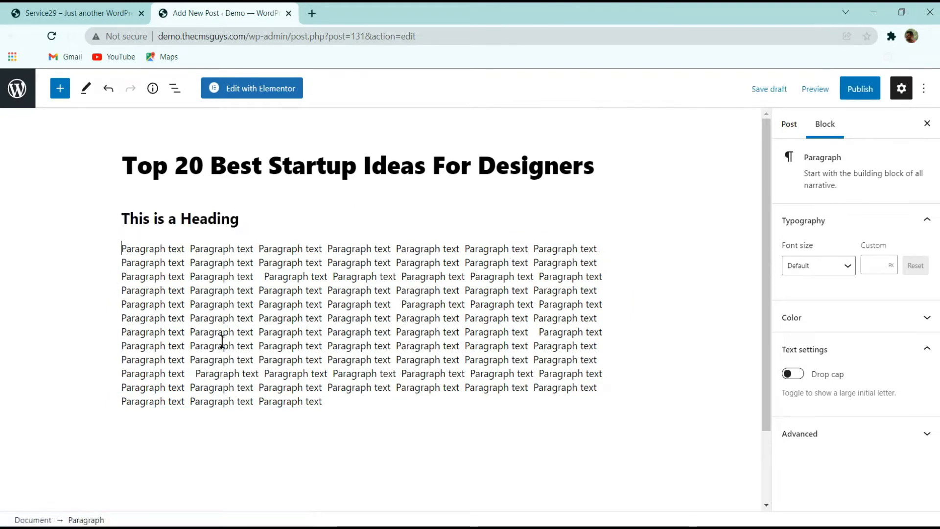
{"action": "key", "text": "ctrl+shift+z"}
Insert a Quote block below the paragraph with the text "This is Quote Text".
{"action": "left_click", "coordinate": [60, 88]}
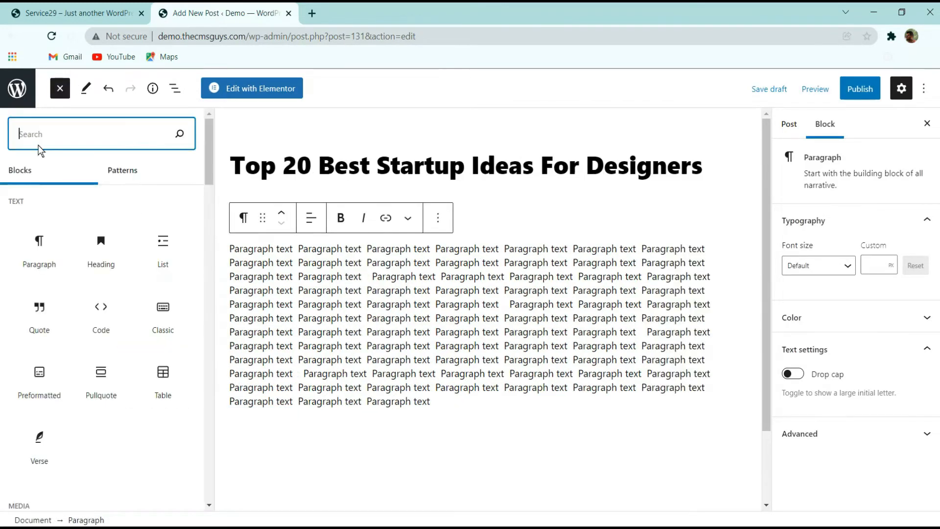
{"action": "scroll", "coordinate": [102, 205], "scroll_direction": "down", "scroll_amount": 3}
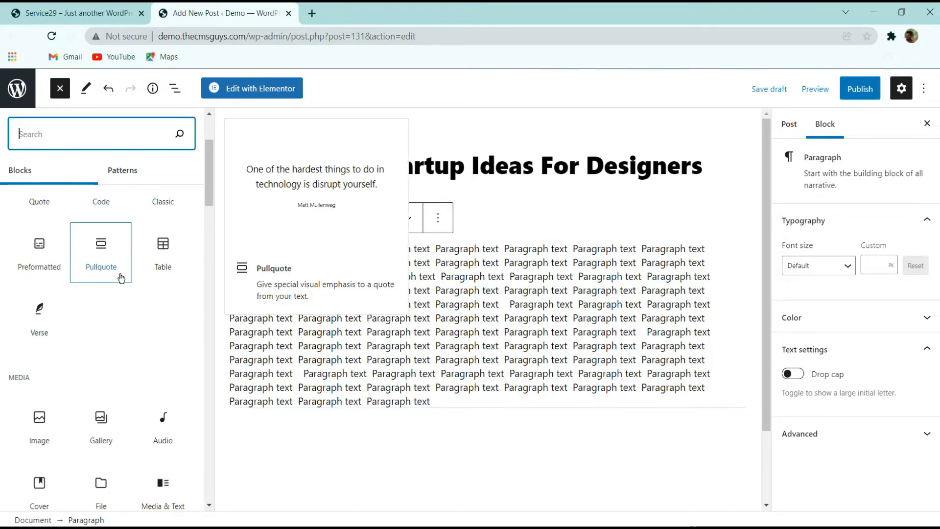
{"action": "scroll", "coordinate": [64, 275], "scroll_direction": "up", "scroll_amount": 3}
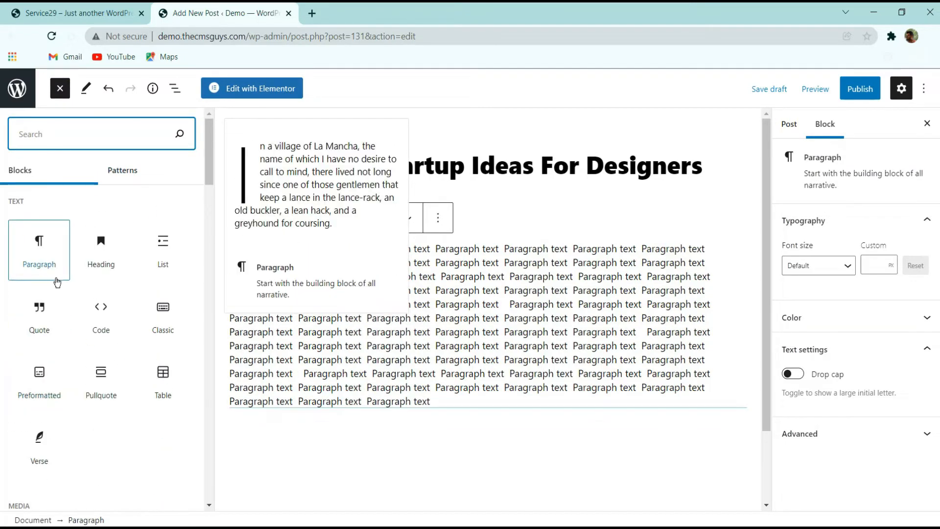
{"action": "left_click", "coordinate": [39, 311]}
{"action": "left_click", "coordinate": [289, 432]}
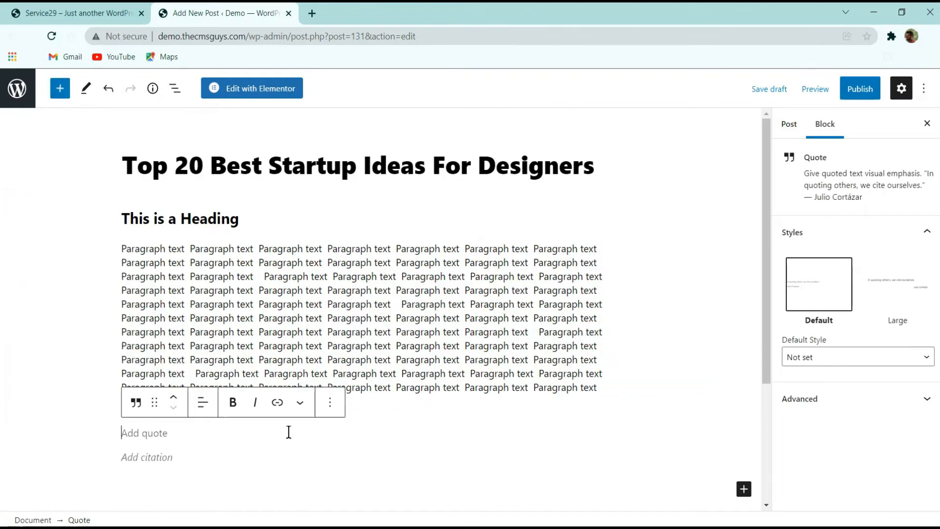
{"action": "type", "text": "This "}
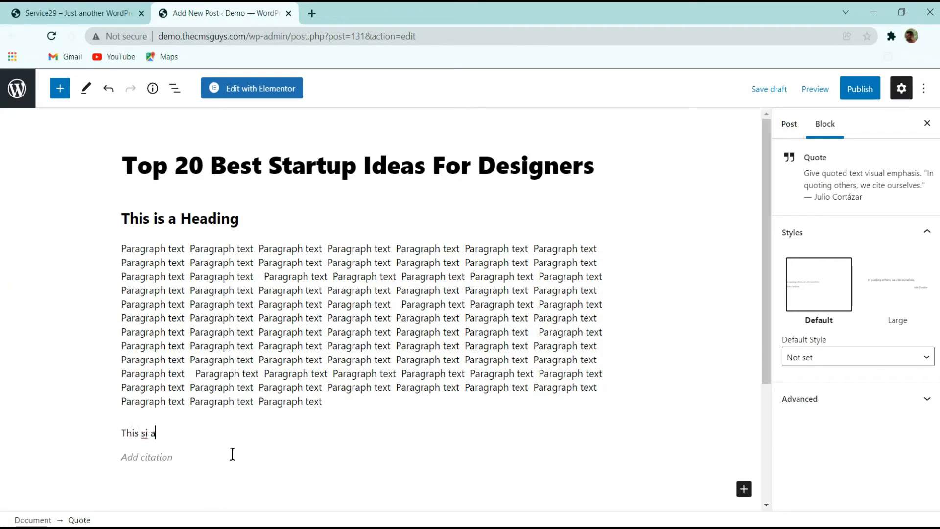
{"action": "type", "text": "is "}
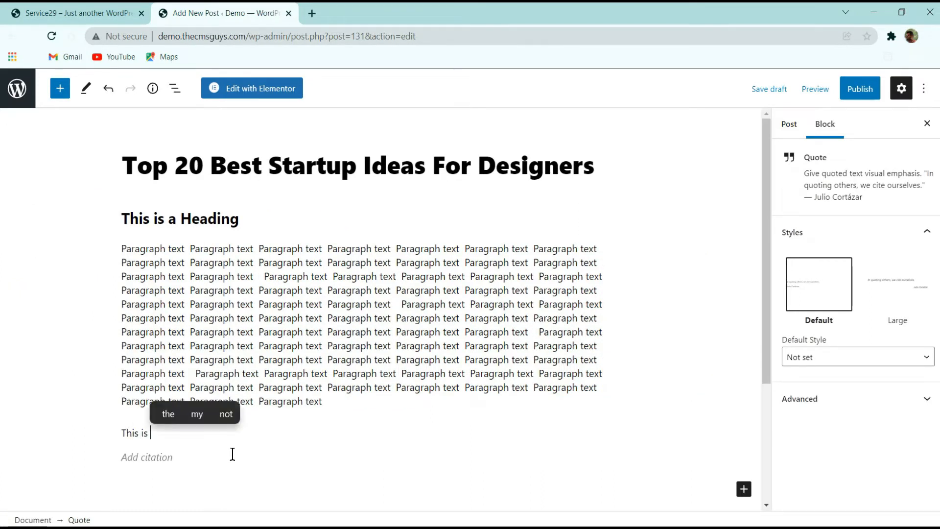
{"action": "type", "text": "Quote Text"}
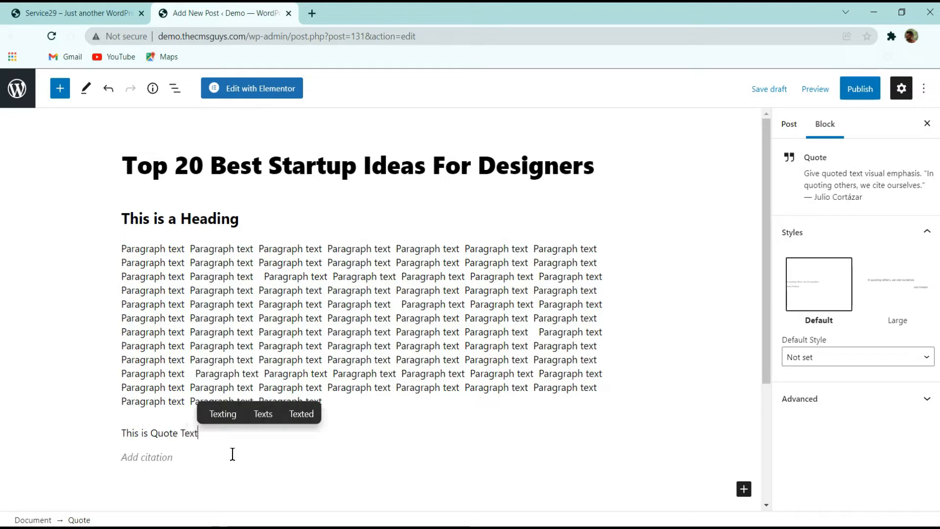
Add the citation "By TheCMSGuys" to the quote.
{"action": "left_click", "coordinate": [161, 458]}
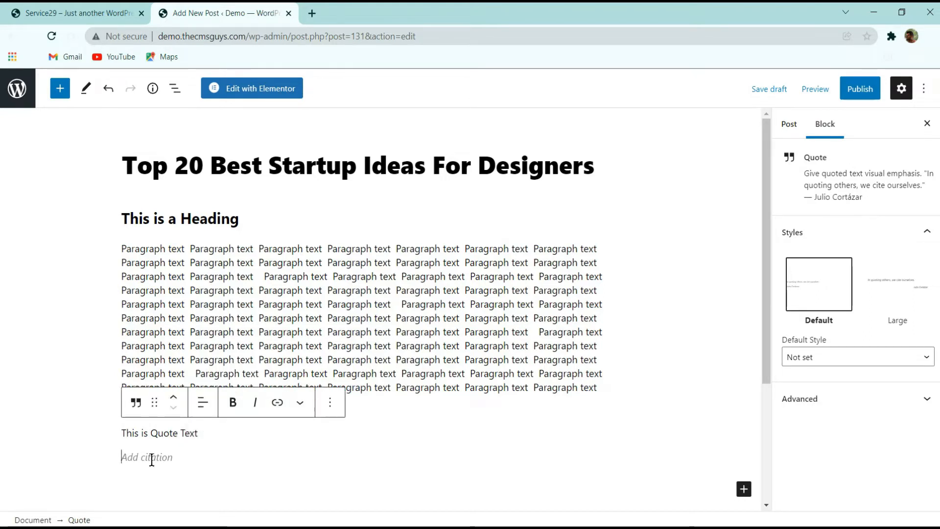
{"action": "type", "text": "By TheCMSg"}
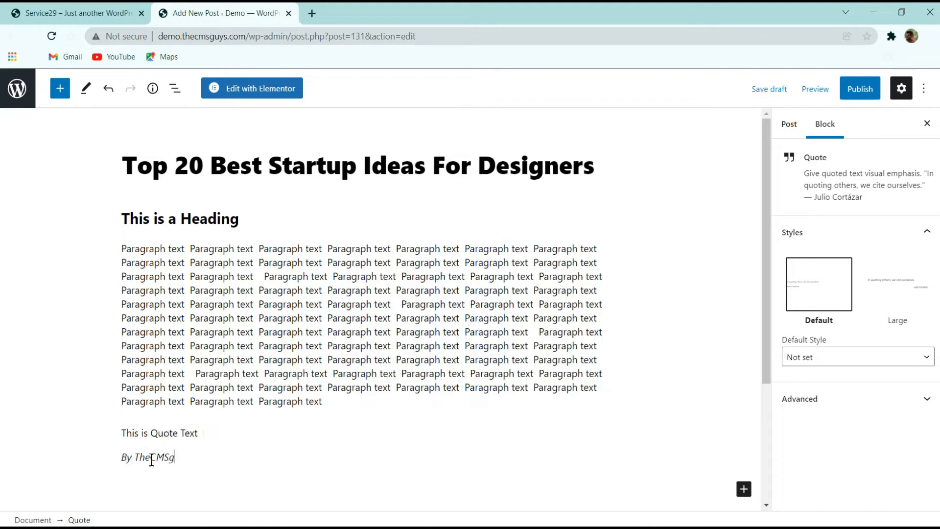
{"action": "key", "text": "BackSpace"}
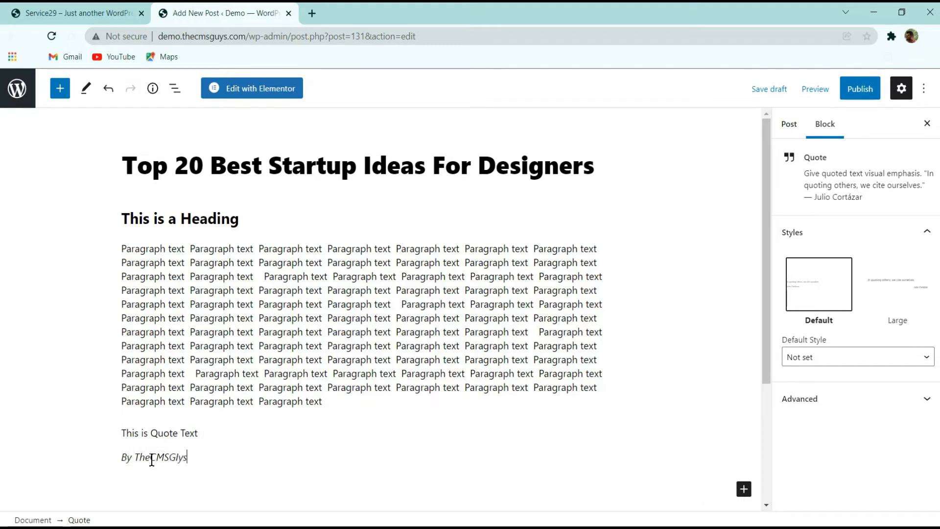
{"action": "type", "text": "Guys"}
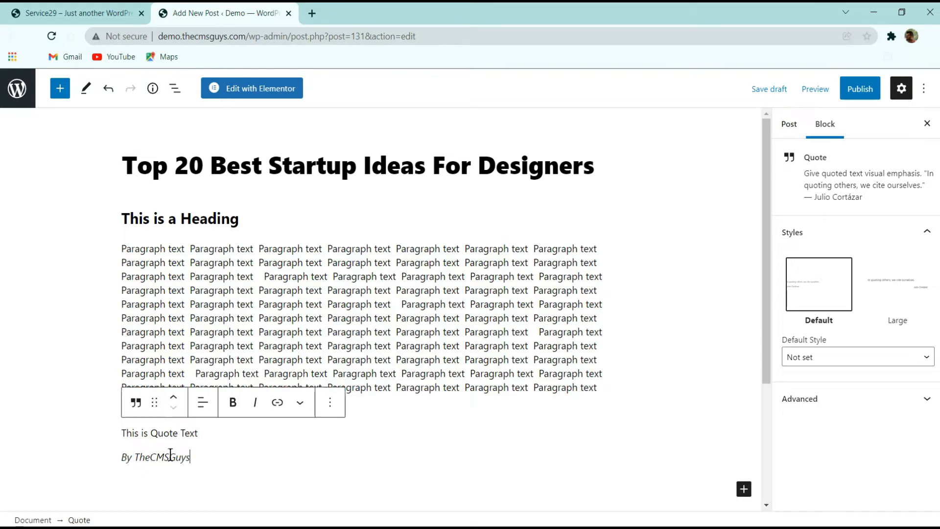
Insert an Image block below the quote using the portrait photo of the bearded man from the media library.
{"action": "left_click", "coordinate": [60, 89]}
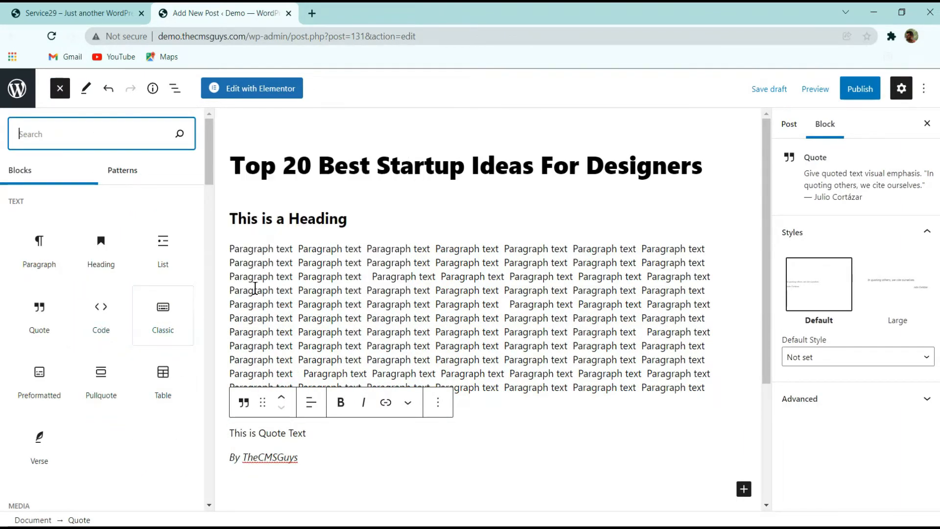
{"action": "scroll", "coordinate": [112, 312], "scroll_direction": "down", "scroll_amount": 3}
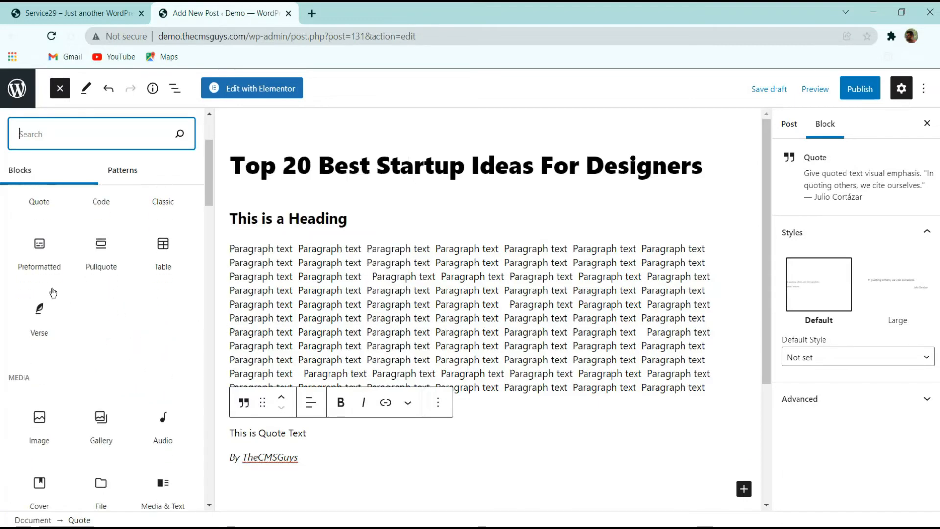
{"action": "scroll", "coordinate": [73, 291], "scroll_direction": "down", "scroll_amount": 3}
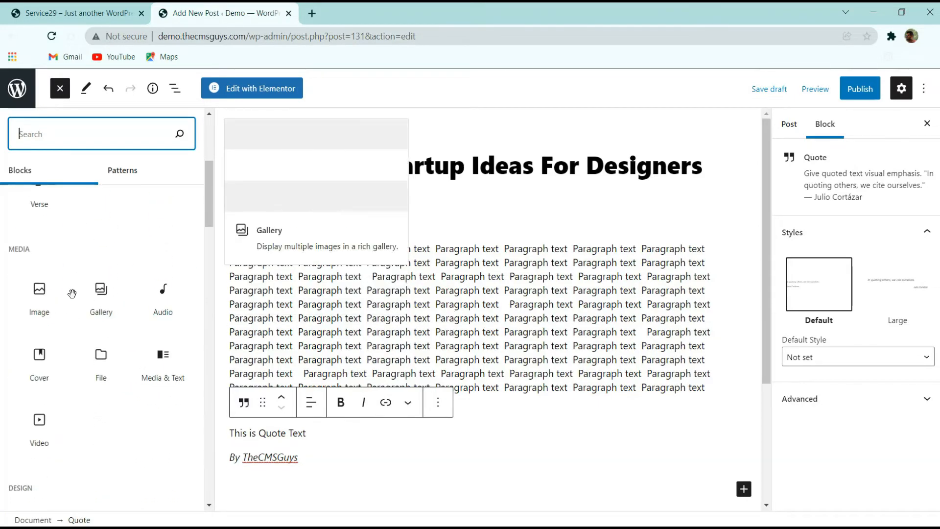
{"action": "left_click", "coordinate": [37, 309]}
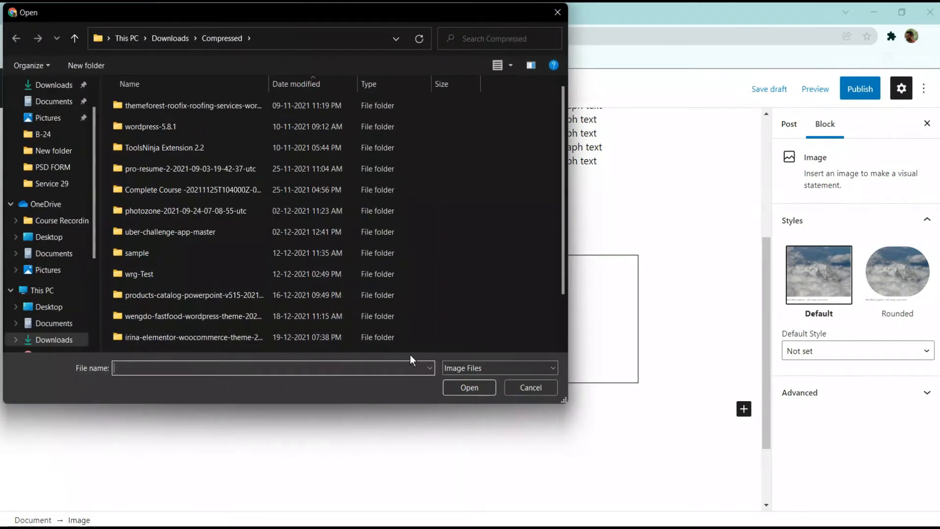
{"action": "left_click", "coordinate": [529, 387]}
{"action": "left_click", "coordinate": [206, 338]}
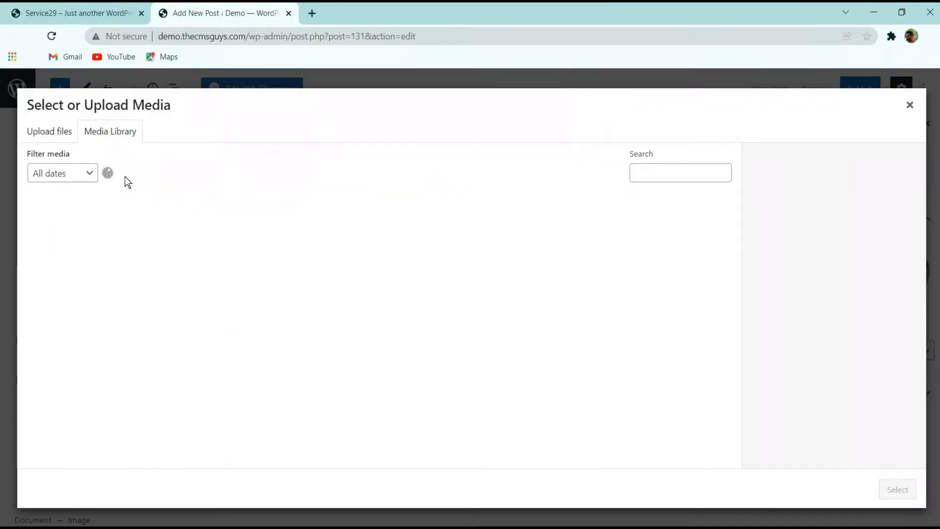
{"action": "left_click", "coordinate": [76, 244]}
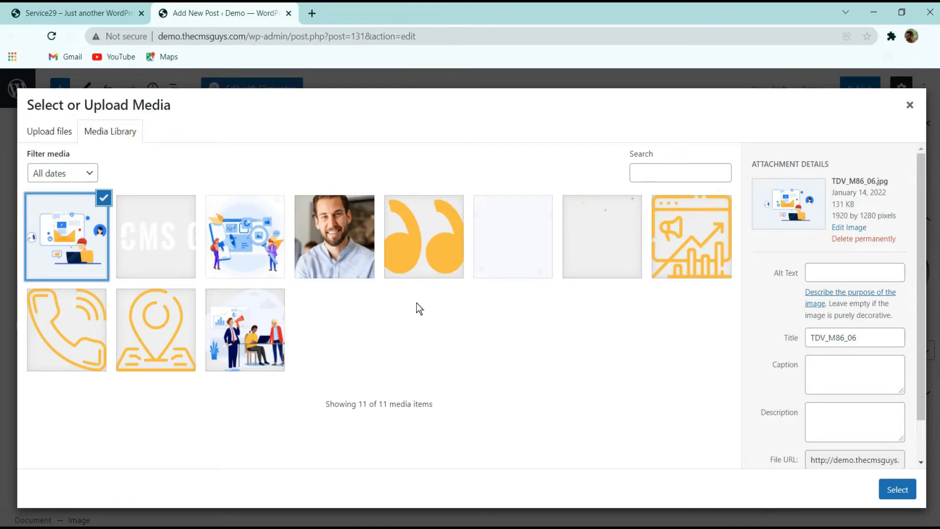
{"action": "left_click", "coordinate": [344, 240]}
{"action": "left_click", "coordinate": [898, 488]}
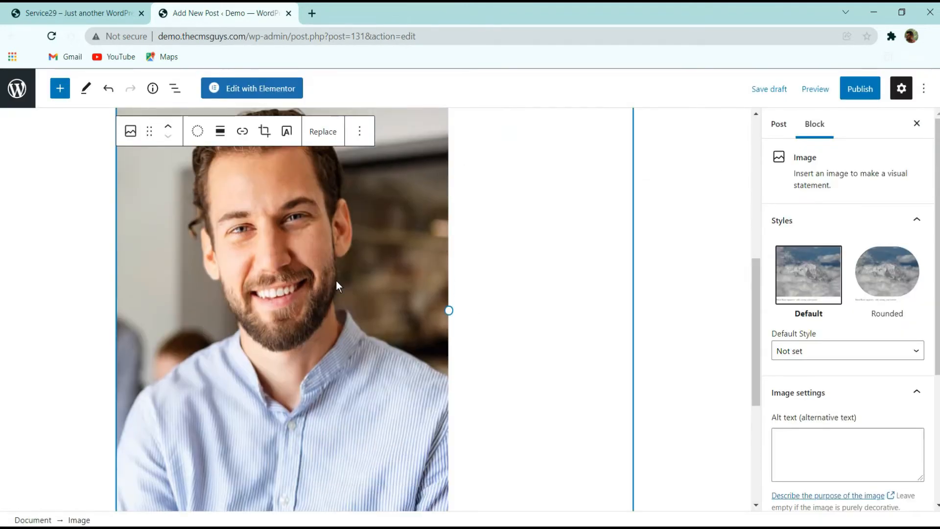
Align the portrait image to the centre and scale it down to about half its width.
{"action": "left_click", "coordinate": [220, 132]}
{"action": "left_click", "coordinate": [257, 198]}
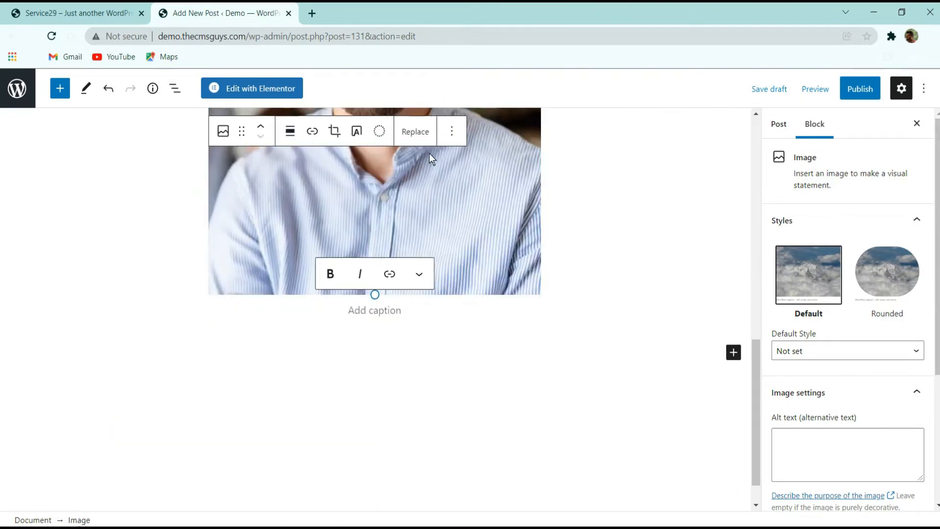
{"action": "scroll", "coordinate": [550, 350], "scroll_direction": "up", "scroll_amount": 8}
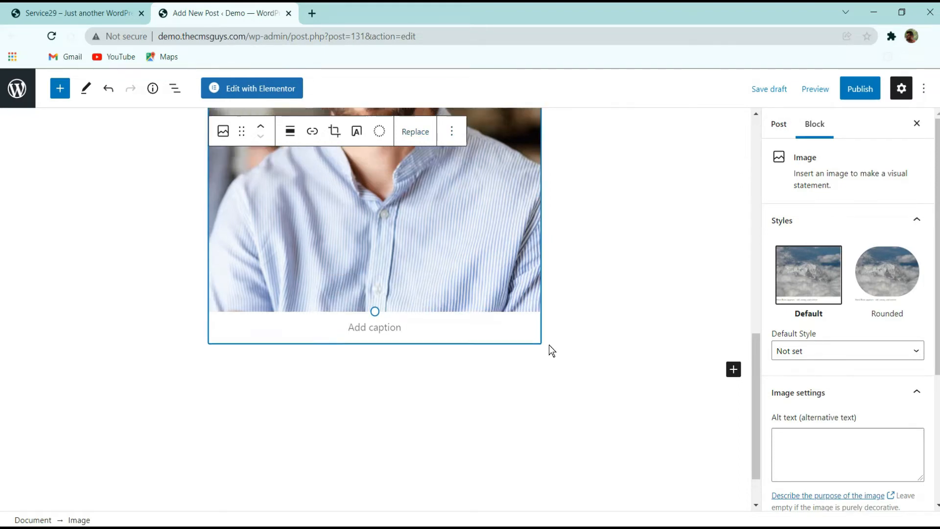
{"action": "scroll", "coordinate": [545, 420], "scroll_direction": "down", "scroll_amount": 3}
{"action": "scroll", "coordinate": [498, 401], "scroll_direction": "down", "scroll_amount": 3}
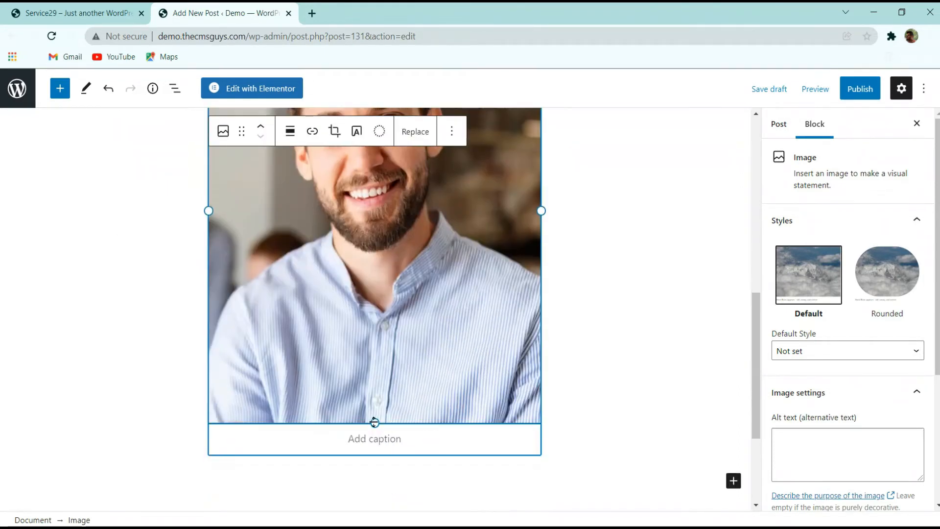
{"action": "left_click_drag", "start_coordinate": [375, 422], "coordinate": [388, 222]}
{"action": "scroll", "coordinate": [470, 237], "scroll_direction": "up", "scroll_amount": 3}
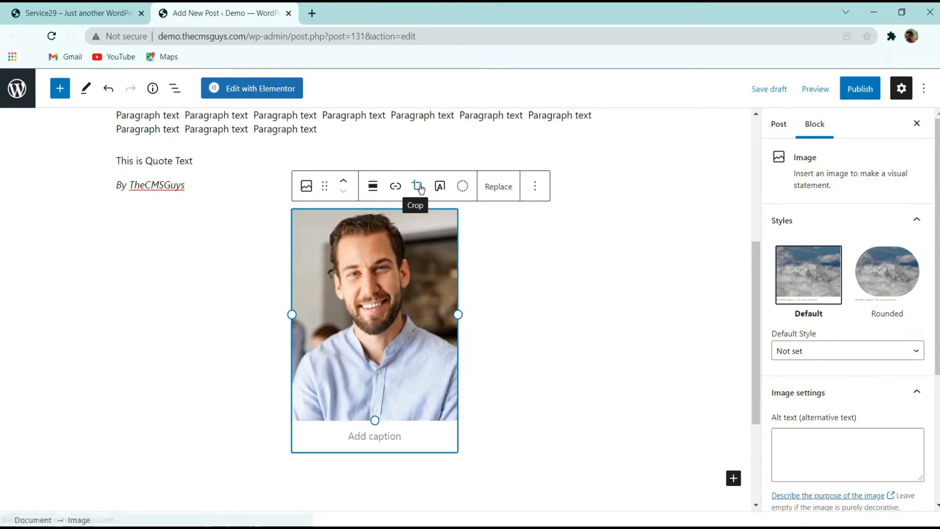
{"action": "left_click", "coordinate": [395, 192]}
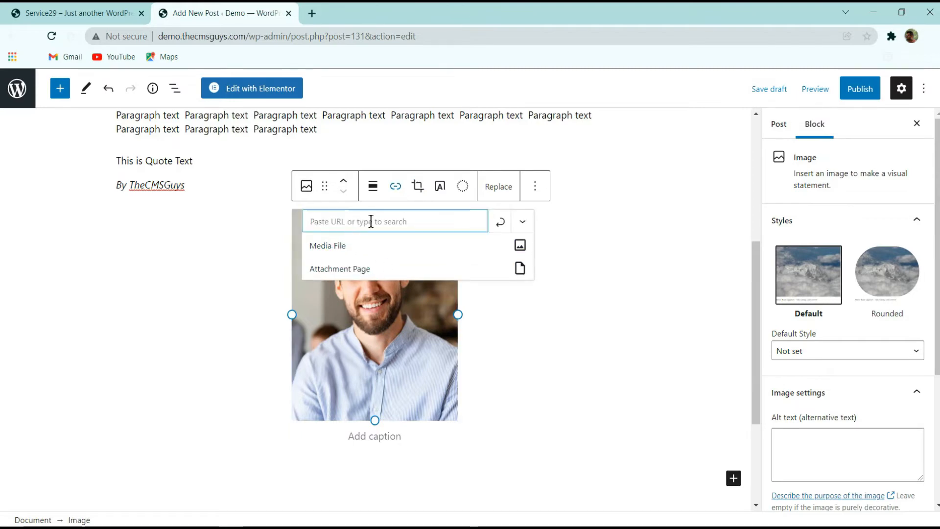
{"action": "left_click", "coordinate": [619, 355]}
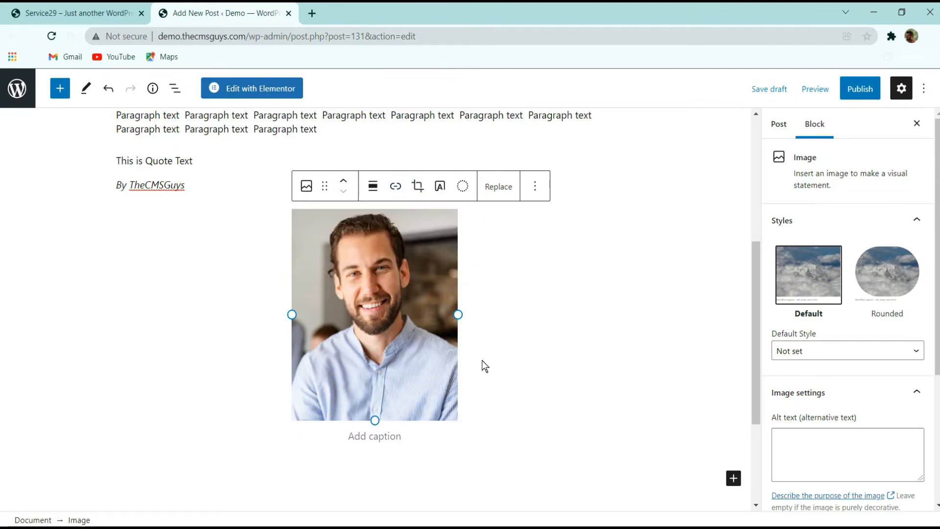
{"action": "left_click", "coordinate": [404, 441]}
Insert a Columns block below the centred portrait image using the 33 / 33 / 33 layout.
{"action": "left_click", "coordinate": [733, 478]}
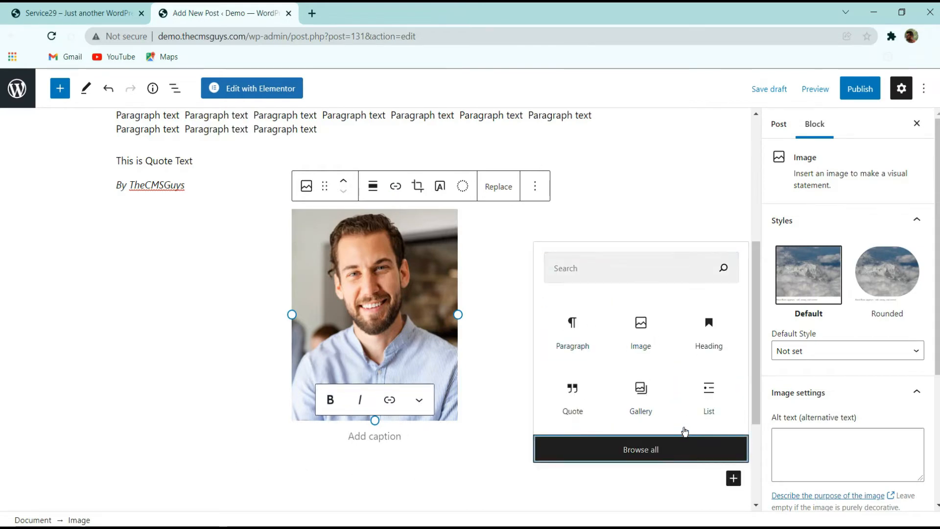
{"action": "left_click", "coordinate": [673, 442]}
{"action": "scroll", "coordinate": [146, 378], "scroll_direction": "down", "scroll_amount": 8}
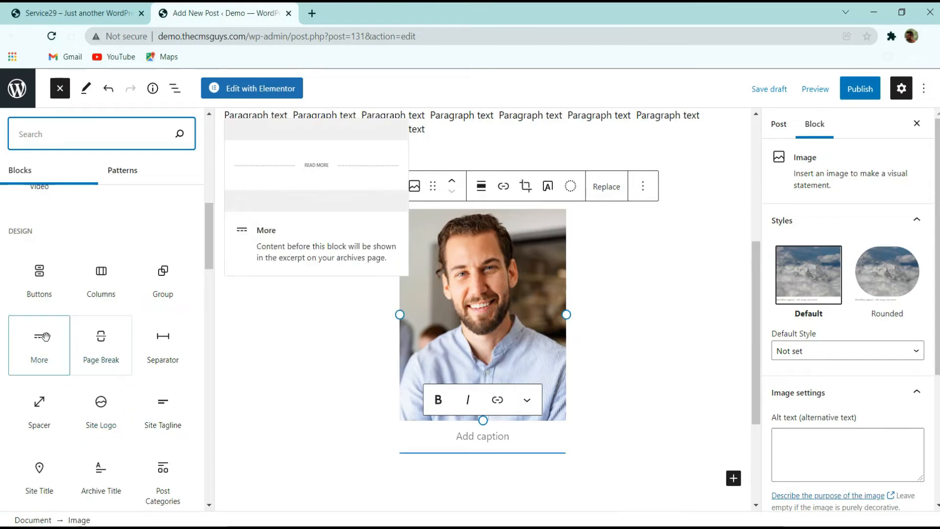
{"action": "left_click", "coordinate": [101, 279]}
{"action": "scroll", "coordinate": [474, 362], "scroll_direction": "down", "scroll_amount": 3}
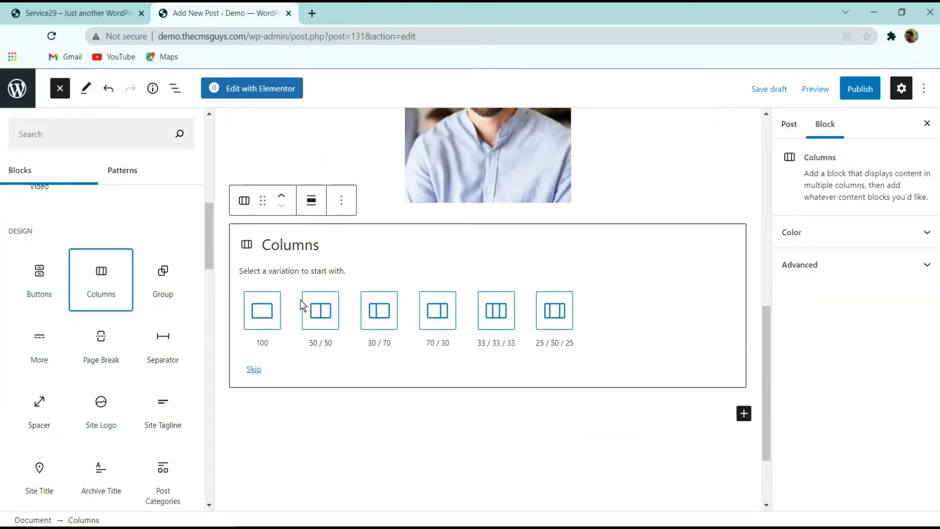
{"action": "left_click", "coordinate": [501, 319]}
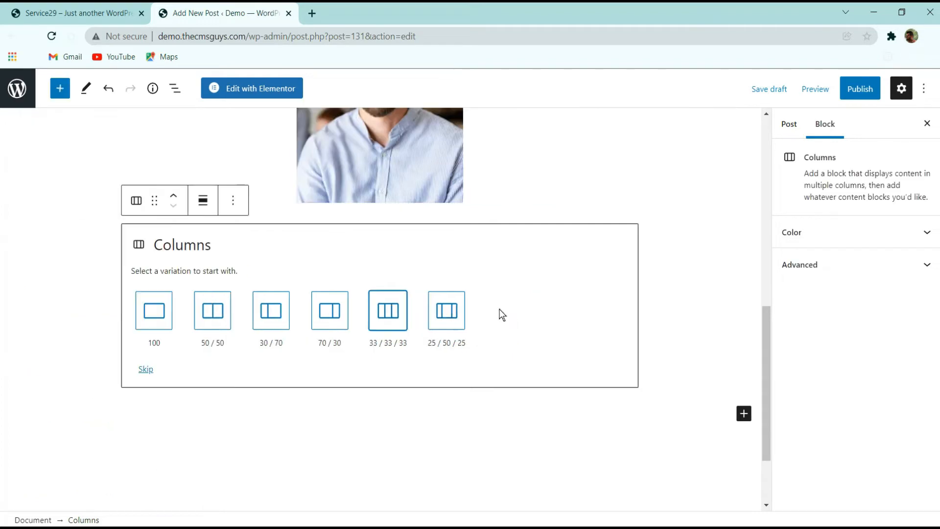
{"action": "left_click", "coordinate": [392, 317]}
Add an Image block to the first column using the bearded man's portrait from the media library.
{"action": "left_click", "coordinate": [185, 299]}
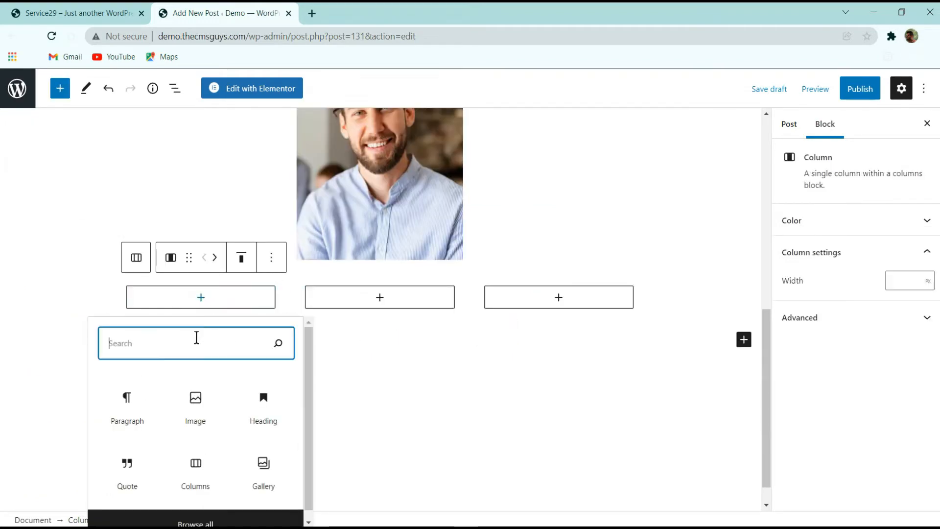
{"action": "left_click", "coordinate": [196, 411]}
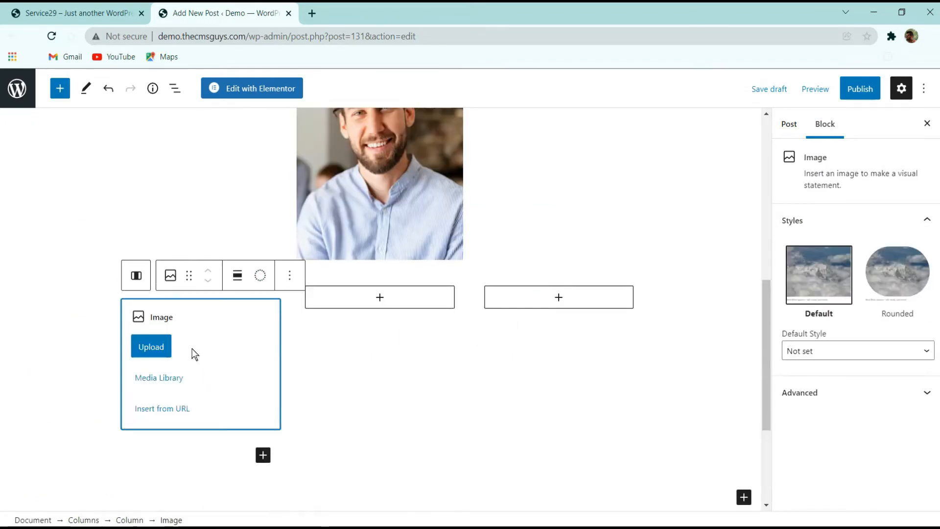
{"action": "left_click", "coordinate": [162, 381]}
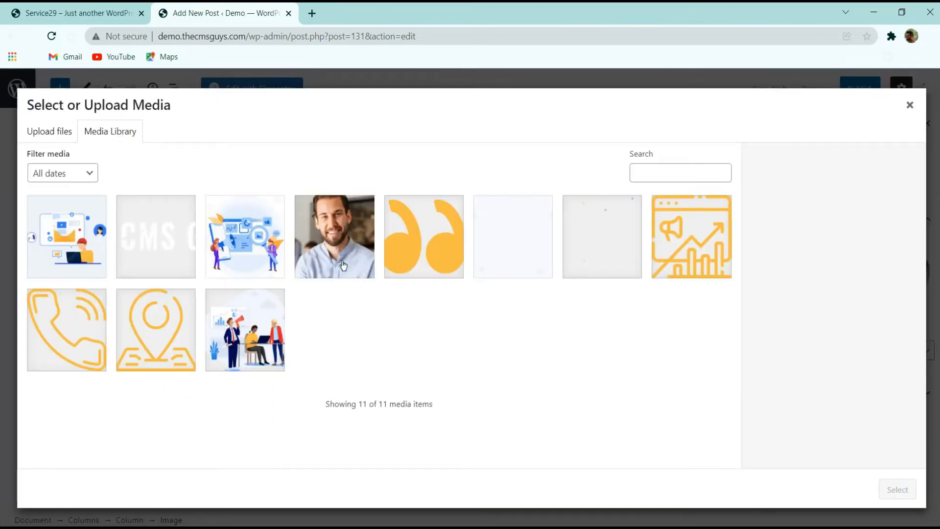
{"action": "left_click", "coordinate": [343, 265]}
{"action": "left_click", "coordinate": [897, 488]}
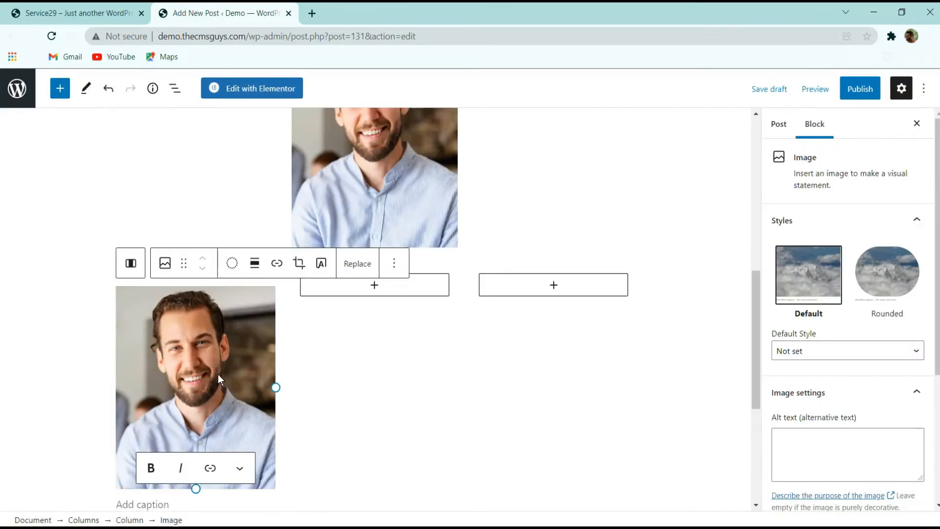
Try to paste a copy of the first column's image block into the middle column.
{"action": "key", "text": "ctrl+c"}
{"action": "left_click", "coordinate": [380, 285]}
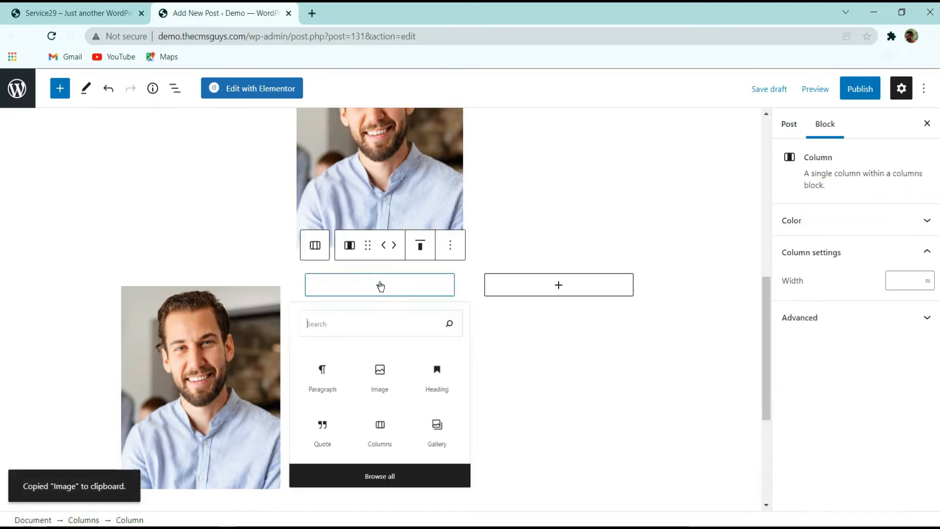
{"action": "key", "text": "ctrl+v"}
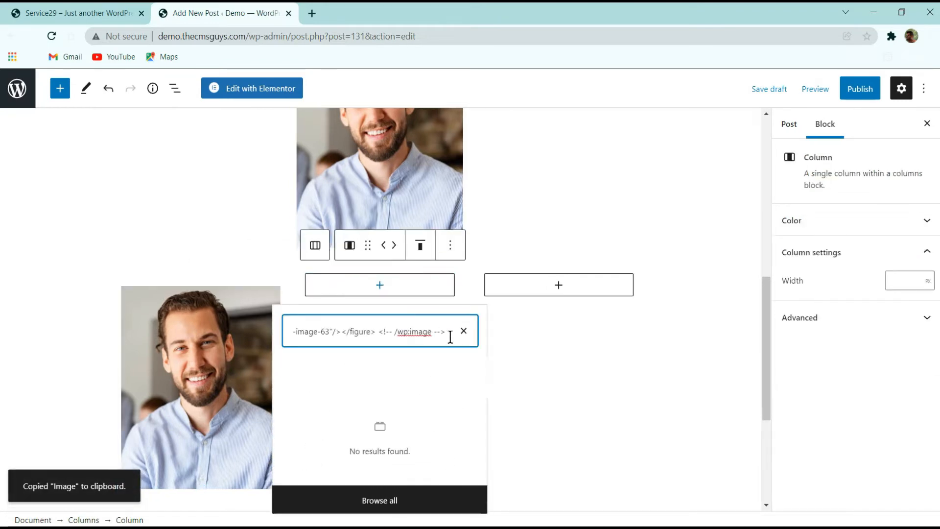
{"action": "key", "text": "ctrl+a"}
{"action": "key", "text": "BackSpace"}
Search the blocks for "im" and insert an Image block in the middle column with the bearded man's portrait from the media library.
{"action": "type", "text": "im"}
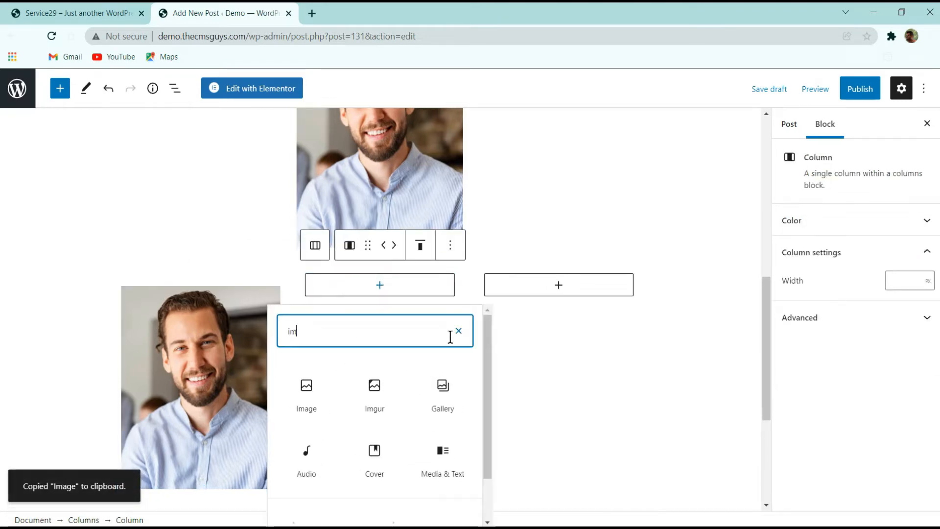
{"action": "left_click", "coordinate": [323, 395]}
{"action": "left_click", "coordinate": [339, 367]}
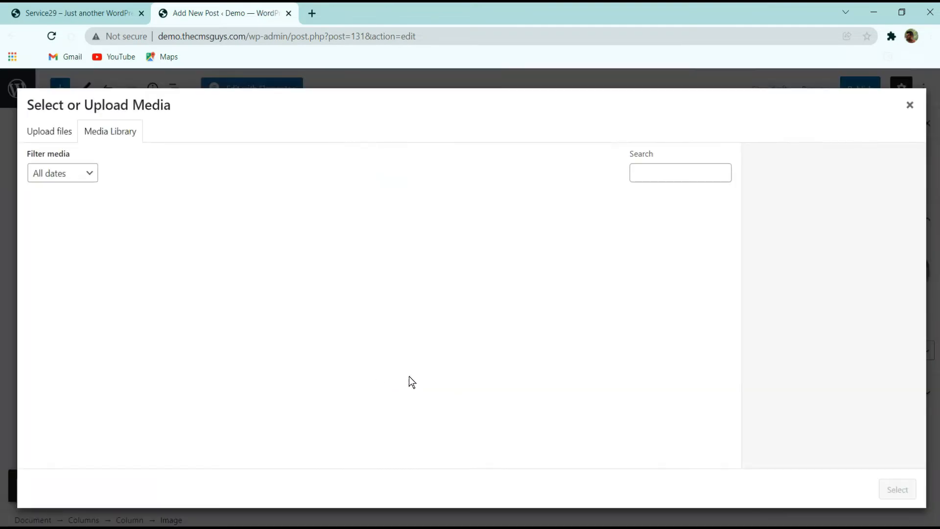
{"action": "left_click", "coordinate": [345, 252]}
{"action": "left_click", "coordinate": [898, 489]}
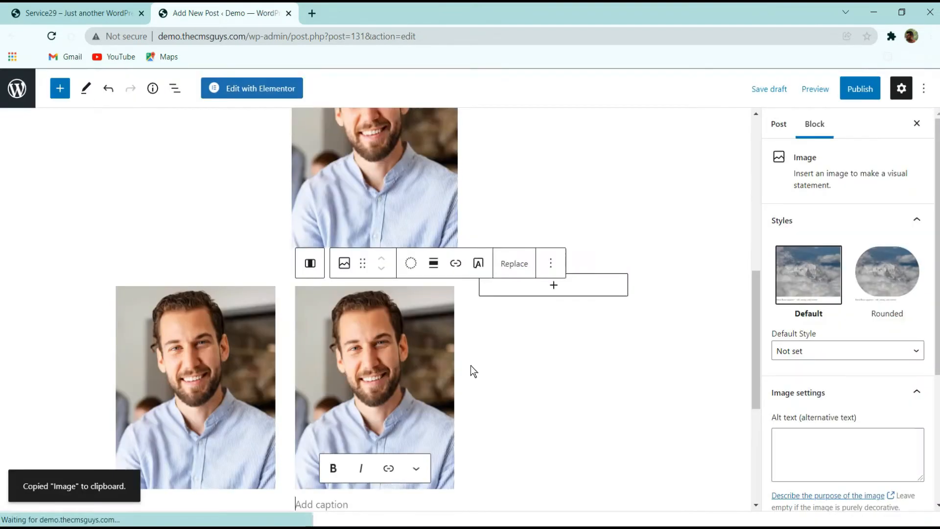
Fill the third column with an Image block showing the bearded man's portrait from the media library.
{"action": "left_click", "coordinate": [557, 289]}
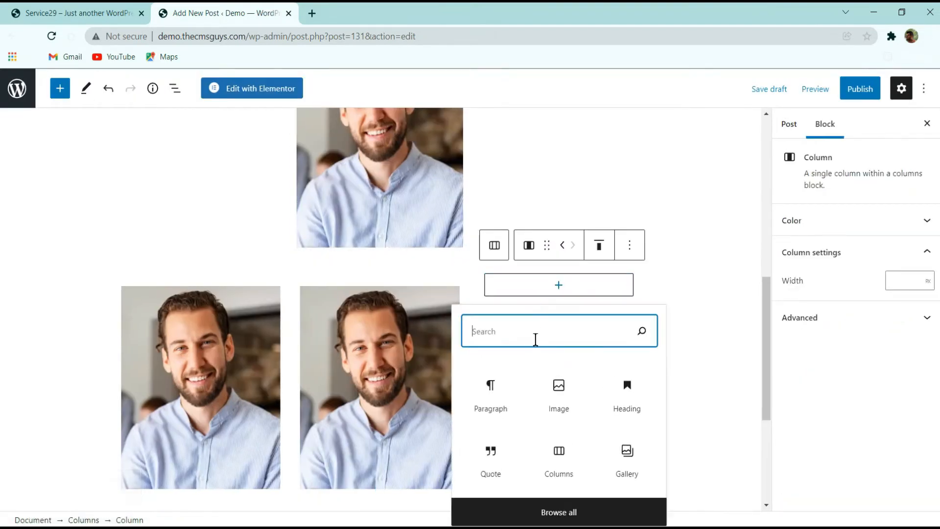
{"action": "left_click", "coordinate": [572, 398]}
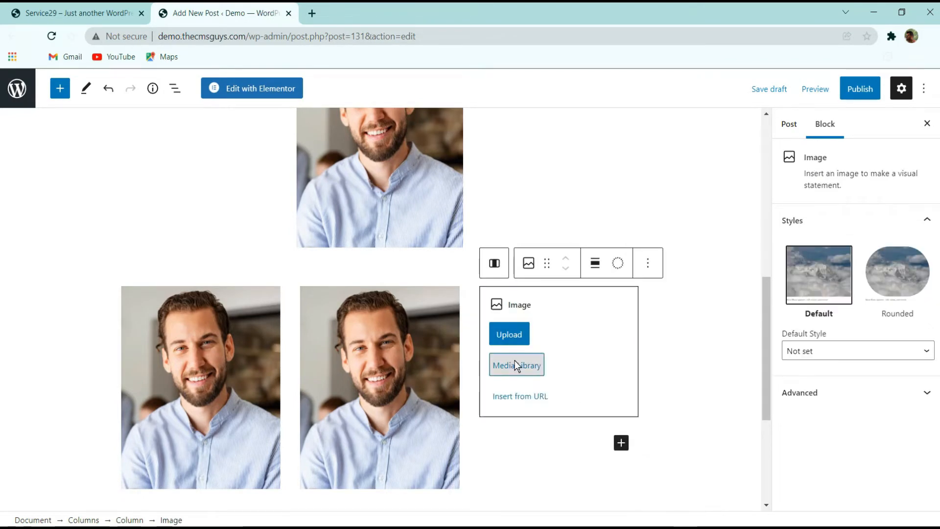
{"action": "left_click", "coordinate": [517, 365]}
{"action": "left_click", "coordinate": [347, 274]}
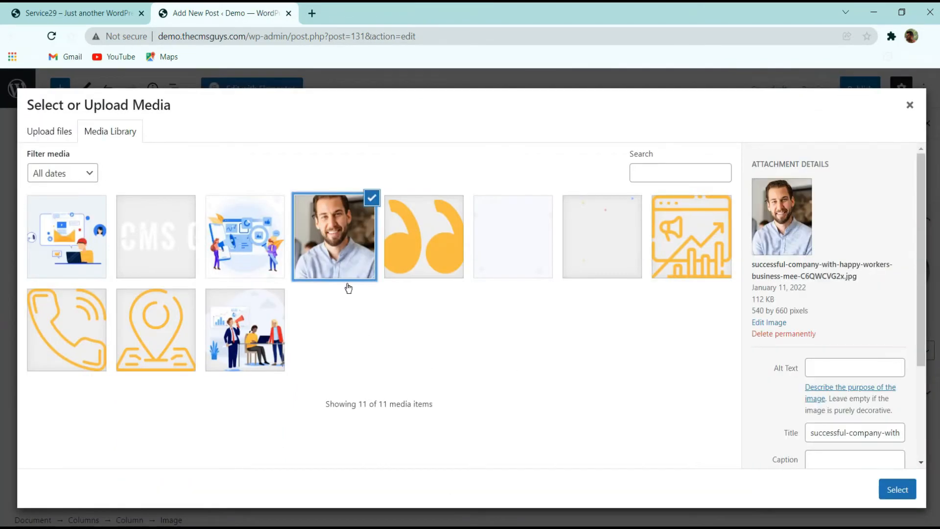
{"action": "left_click", "coordinate": [912, 488]}
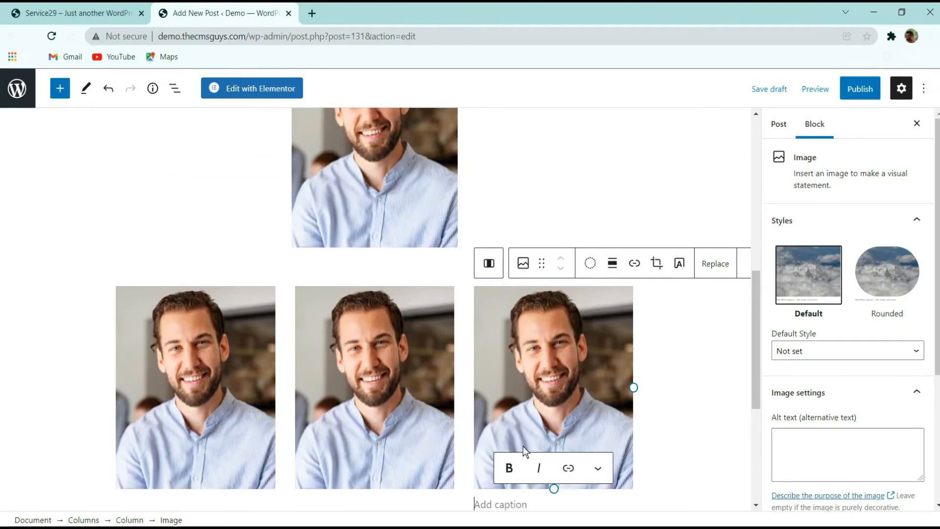
Insert an Audio block below the image in the third column.
{"action": "left_click", "coordinate": [64, 95]}
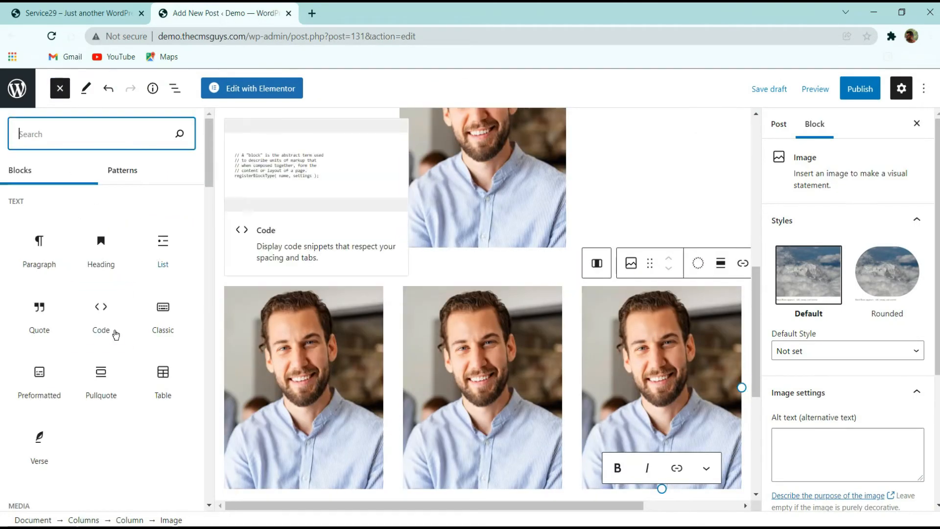
{"action": "scroll", "coordinate": [114, 366], "scroll_direction": "down", "scroll_amount": 5}
{"action": "scroll", "coordinate": [114, 367], "scroll_direction": "up", "scroll_amount": 3}
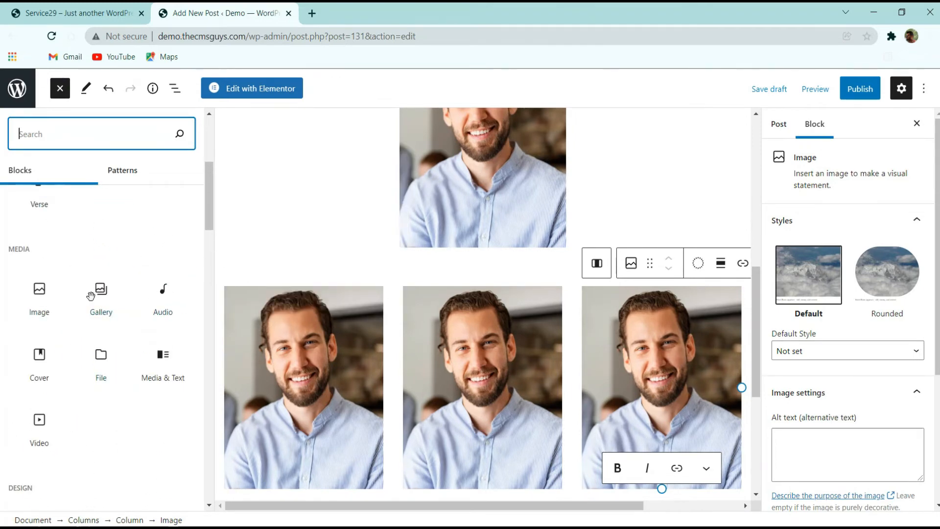
{"action": "scroll", "coordinate": [489, 257], "scroll_direction": "down", "scroll_amount": 2}
{"action": "scroll", "coordinate": [489, 256], "scroll_direction": "down", "scroll_amount": 3}
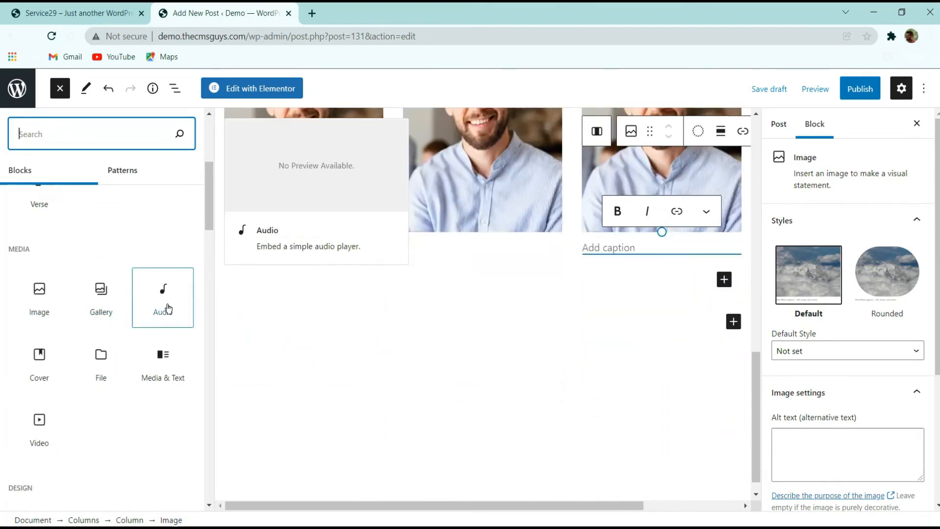
{"action": "left_click", "coordinate": [164, 299]}
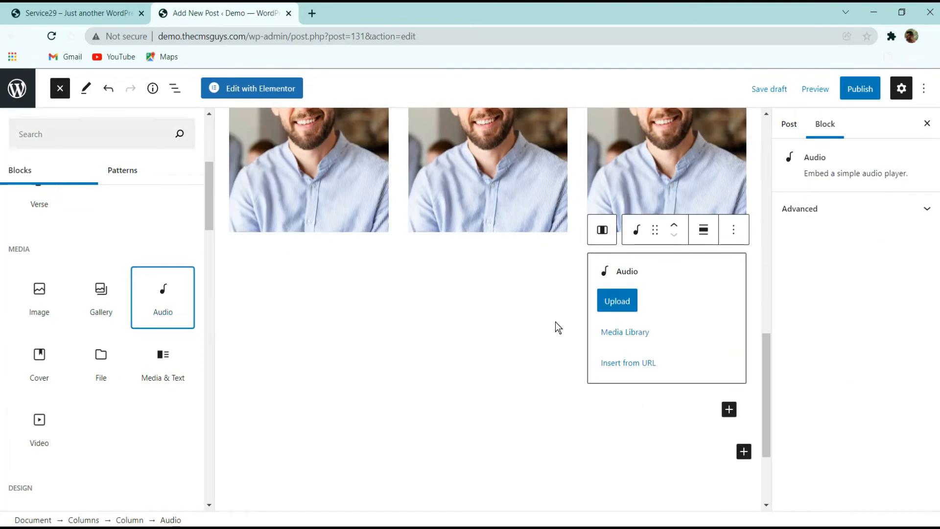
Remove the Audio block from the third column.
{"action": "left_click", "coordinate": [676, 408]}
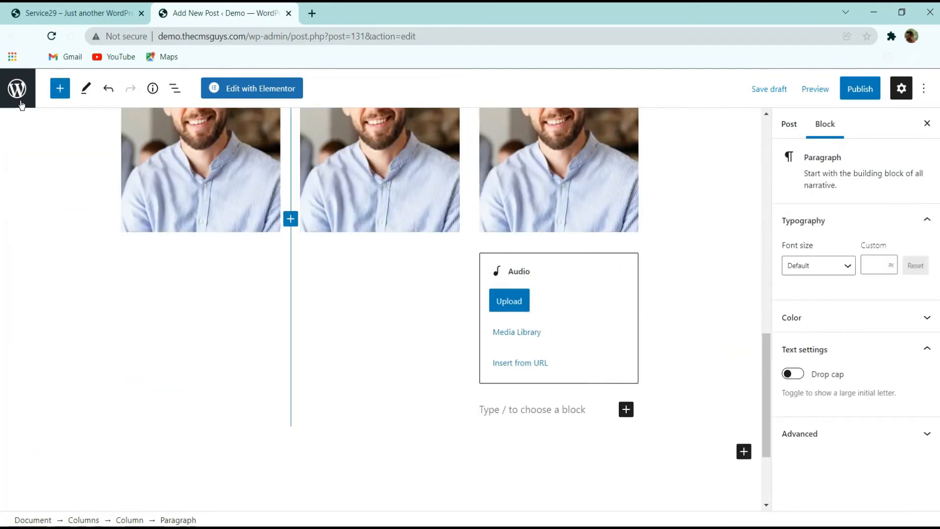
{"action": "left_click", "coordinate": [326, 374]}
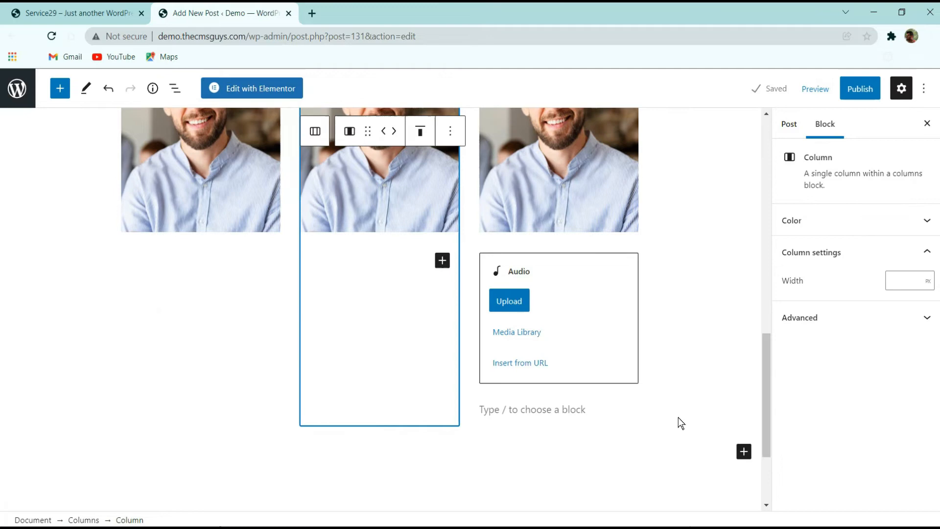
{"action": "left_click", "coordinate": [601, 323]}
{"action": "left_click", "coordinate": [626, 229]}
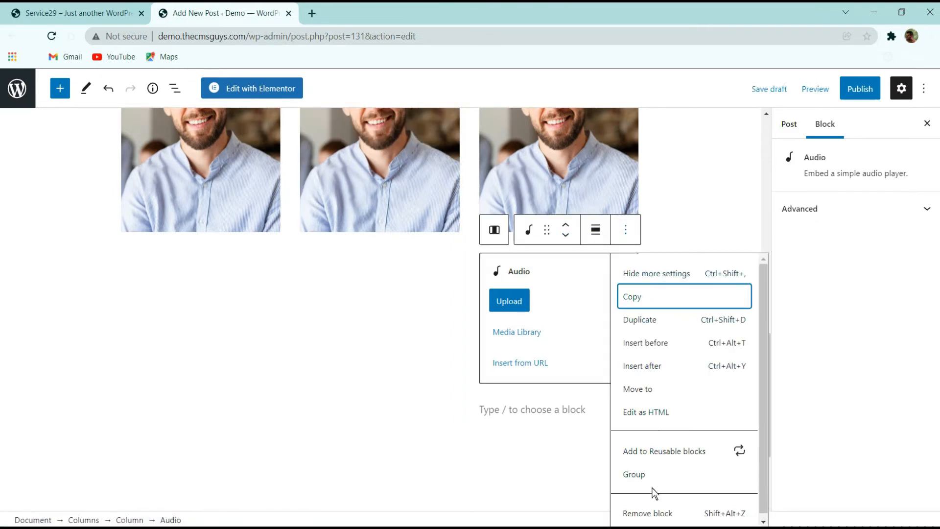
{"action": "left_click", "coordinate": [644, 510]}
Start a new block below the three image columns and insert a Tag Cloud block there.
{"action": "left_click", "coordinate": [528, 305]}
{"action": "left_click", "coordinate": [415, 369]}
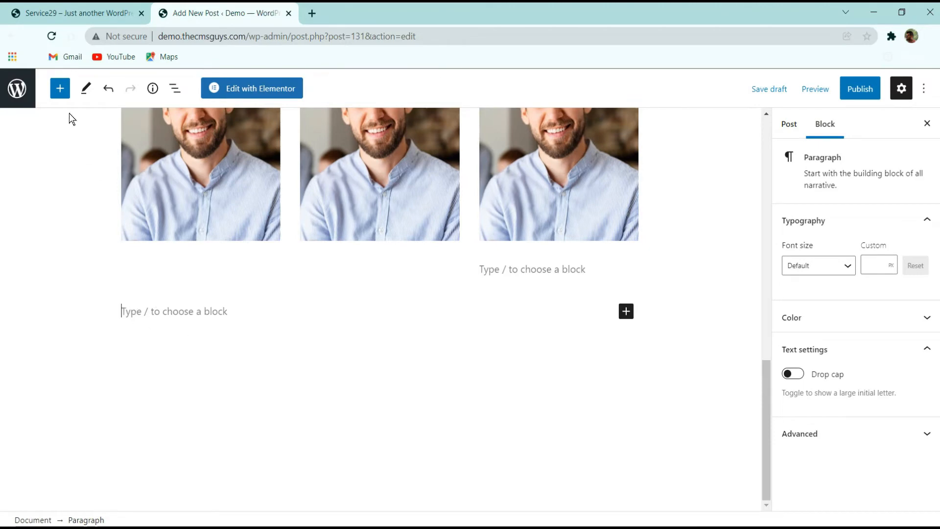
{"action": "left_click", "coordinate": [60, 88]}
{"action": "scroll", "coordinate": [78, 265], "scroll_direction": "down", "scroll_amount": 10}
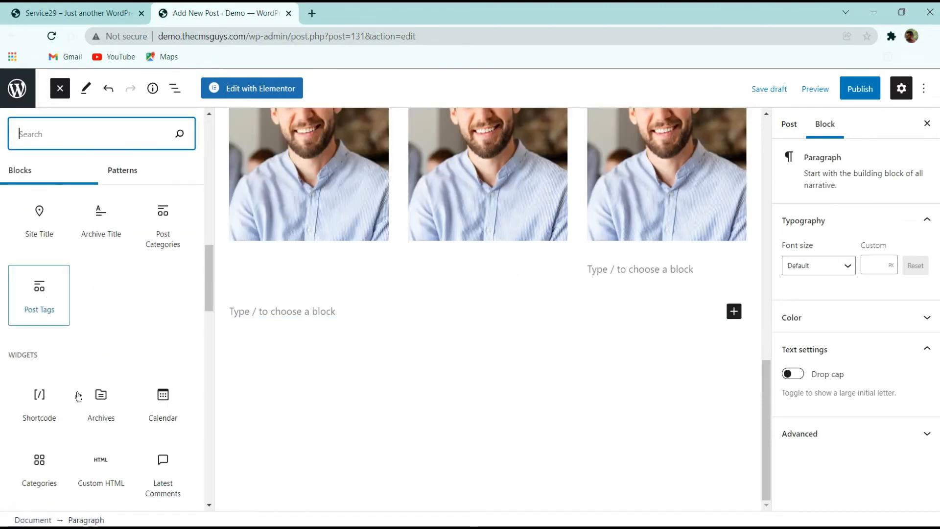
{"action": "scroll", "coordinate": [78, 395], "scroll_direction": "down", "scroll_amount": 5}
{"action": "mouse_move", "coordinate": [36, 366]}
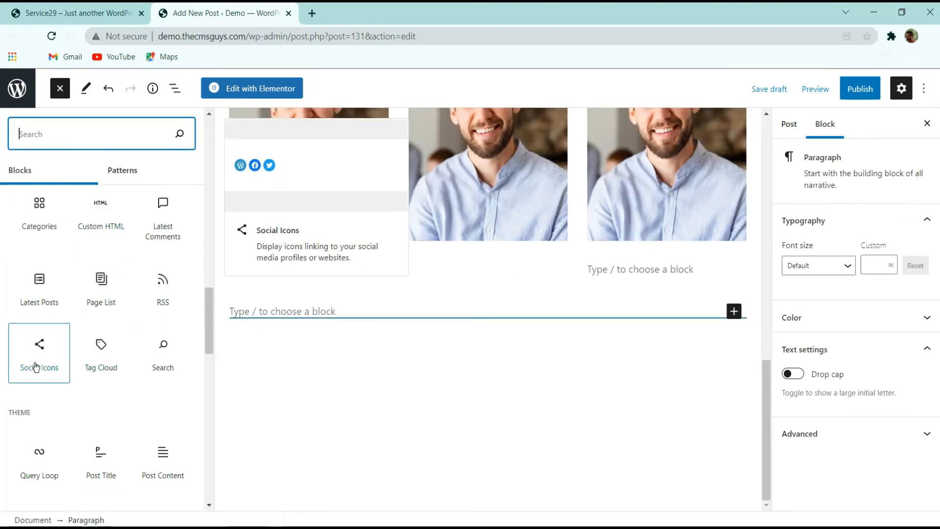
{"action": "scroll", "coordinate": [49, 372], "scroll_direction": "down", "scroll_amount": 5}
{"action": "scroll", "coordinate": [97, 324], "scroll_direction": "up", "scroll_amount": 3}
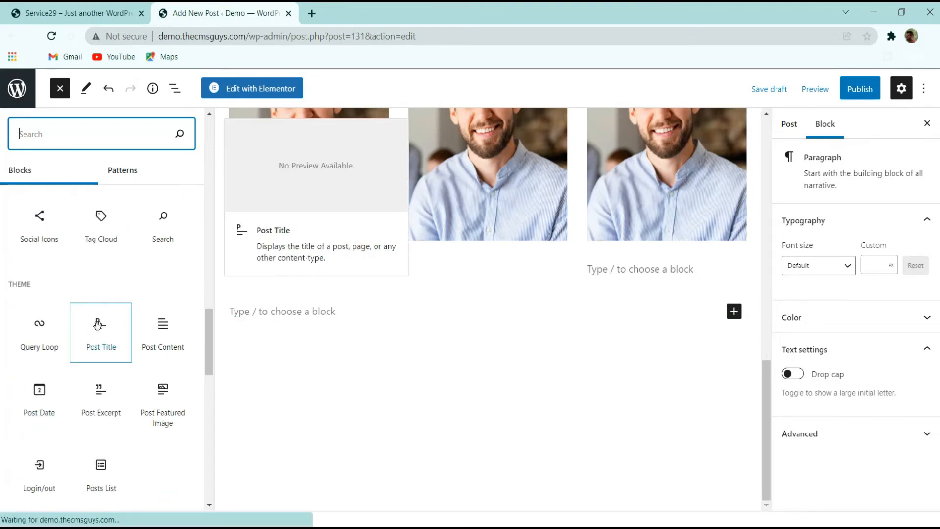
{"action": "left_click", "coordinate": [101, 218]}
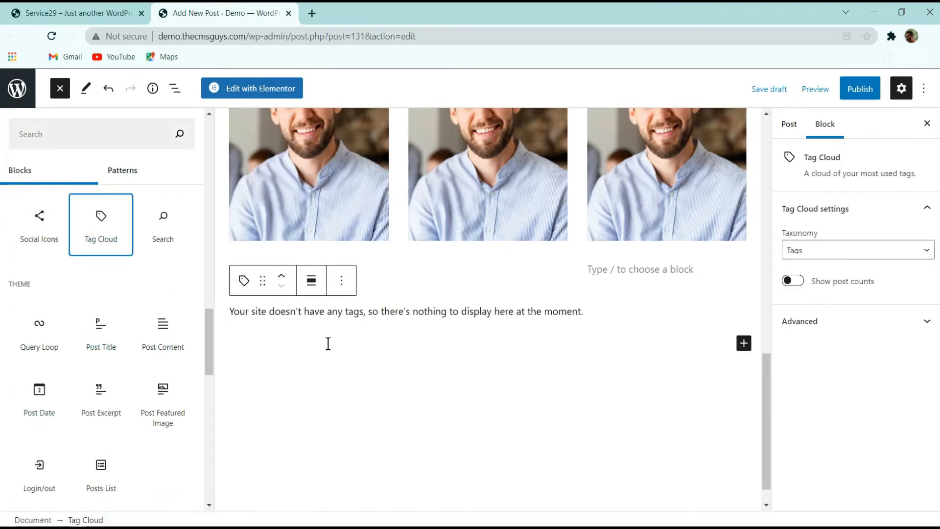
Try out the Tag Cloud block's taxonomy and post count settings, leaving the taxonomy on Tags.
{"action": "left_click", "coordinate": [373, 312]}
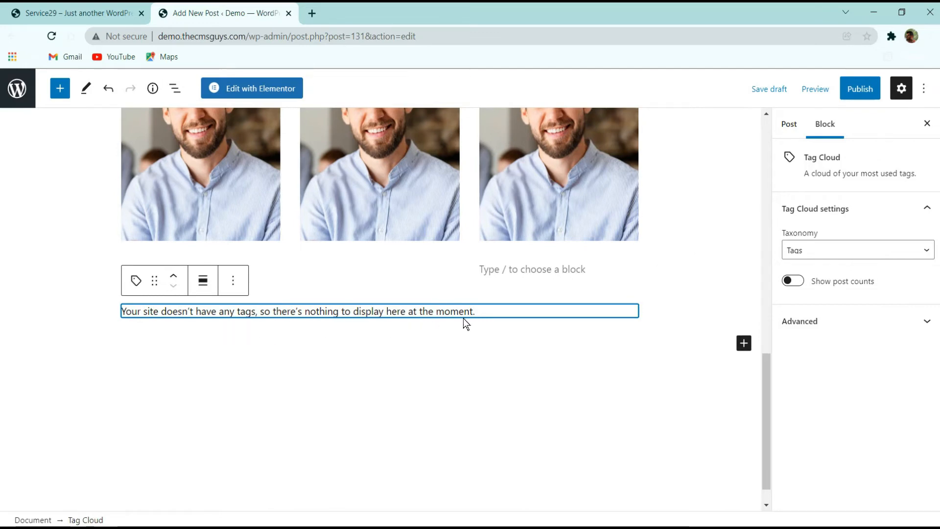
{"action": "left_click", "coordinate": [853, 254]}
{"action": "left_click", "coordinate": [842, 287]}
{"action": "left_click", "coordinate": [799, 281]}
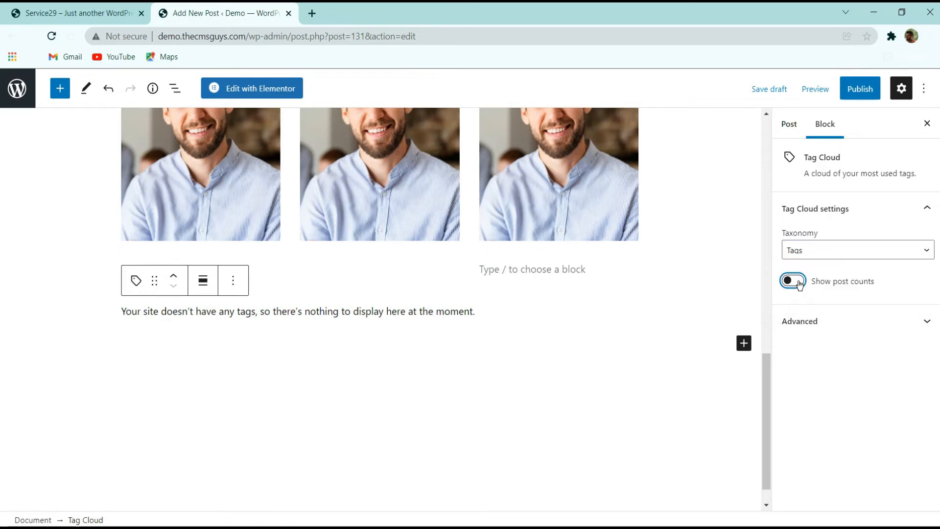
{"action": "left_click", "coordinate": [799, 283]}
{"action": "left_click", "coordinate": [798, 283]}
Publish the post and open the live post in a new browser tab.
{"action": "left_click", "coordinate": [860, 93]}
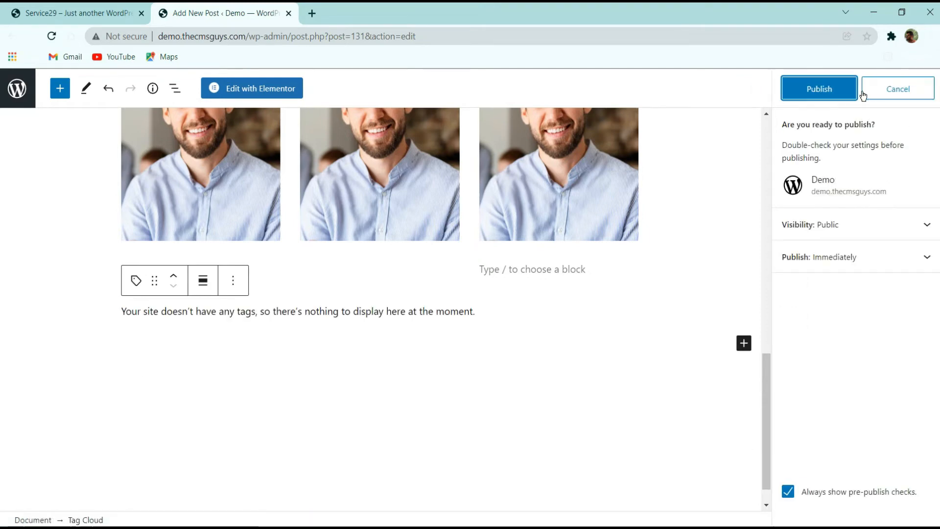
{"action": "left_click", "coordinate": [857, 93]}
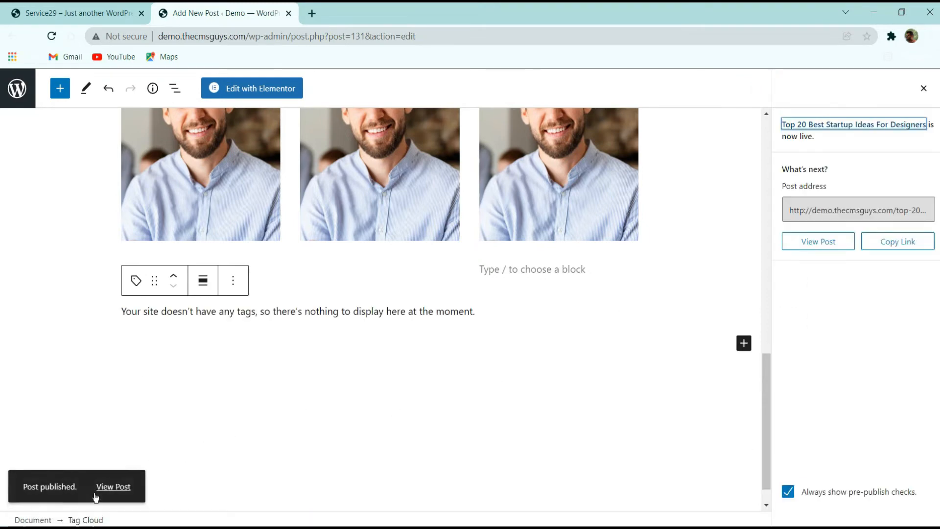
{"action": "middle_click", "coordinate": [113, 486]}
{"action": "left_click", "coordinate": [379, 7]}
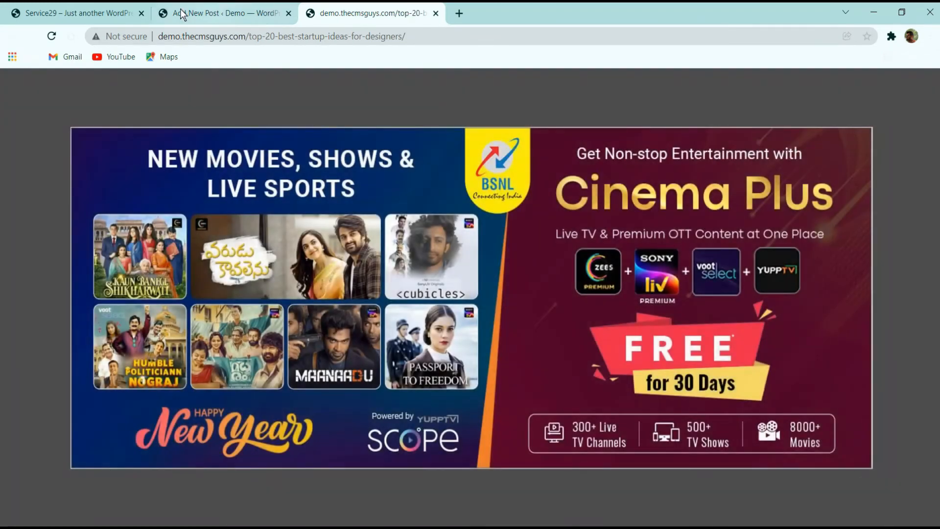
{"action": "left_click", "coordinate": [101, 17]}
{"action": "left_click", "coordinate": [368, 12]}
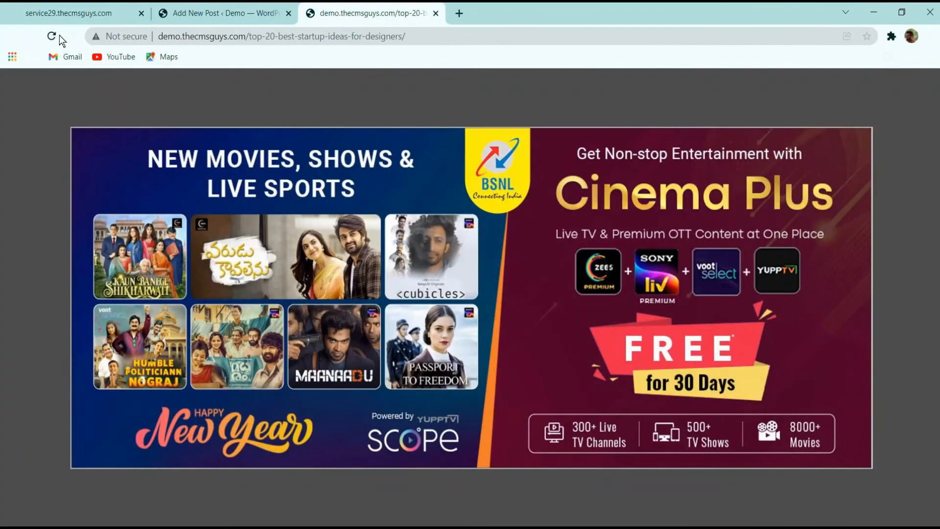
Review the live post from its title, heading and paragraph down to the three image columns, tag cloud and comment form.
{"action": "left_click", "coordinate": [175, 7]}
{"action": "left_click", "coordinate": [78, 13]}
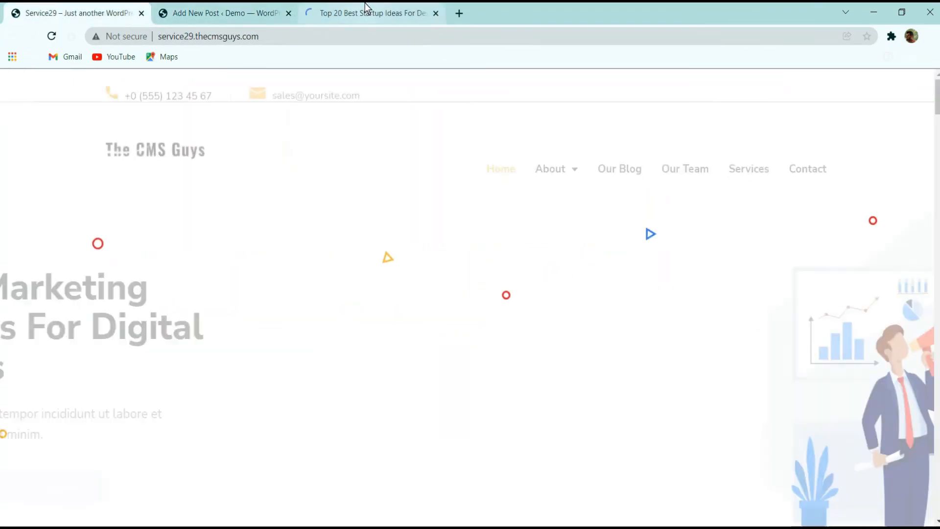
{"action": "left_click", "coordinate": [370, 14]}
{"action": "scroll", "coordinate": [275, 196], "scroll_direction": "up", "scroll_amount": 1}
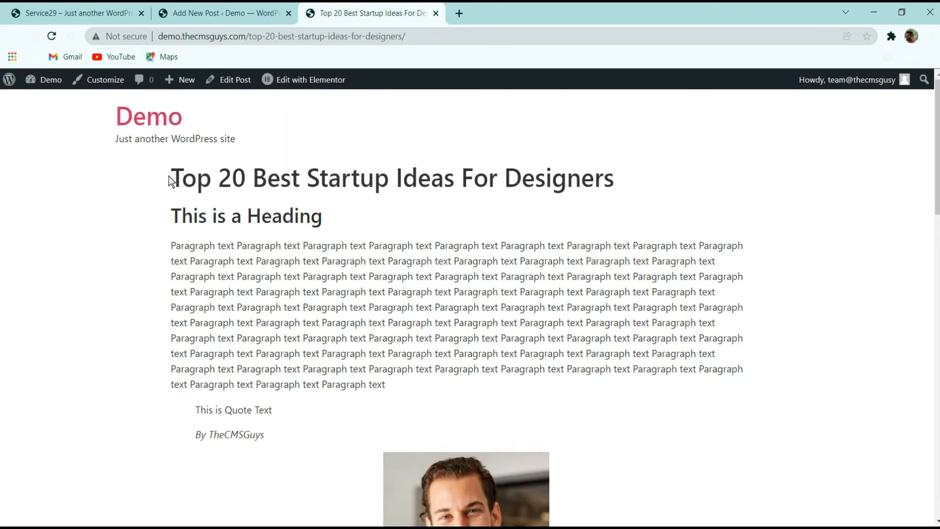
{"action": "left_click_drag", "start_coordinate": [171, 182], "coordinate": [323, 218]}
{"action": "left_click", "coordinate": [383, 263]}
{"action": "left_click_drag", "start_coordinate": [171, 215], "coordinate": [285, 216]}
{"action": "left_click_drag", "start_coordinate": [179, 292], "coordinate": [348, 309]}
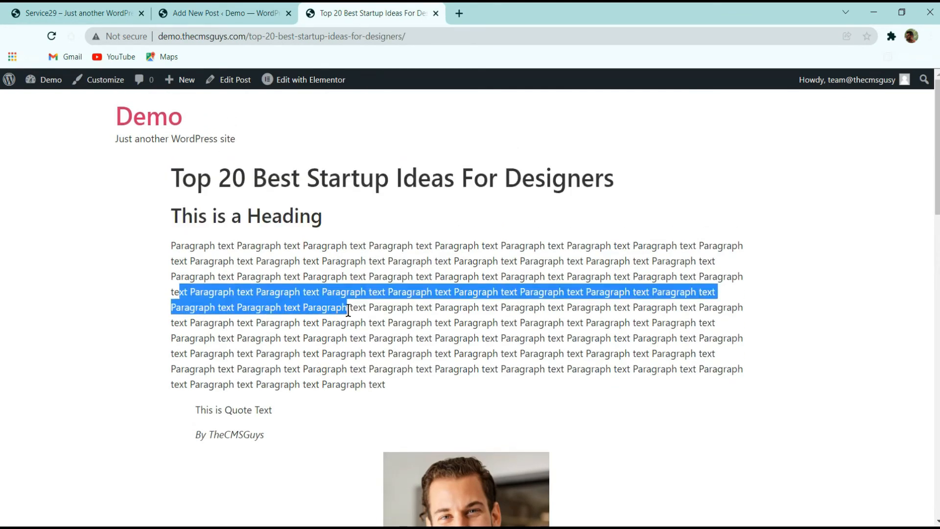
{"action": "scroll", "coordinate": [349, 310], "scroll_direction": "down", "scroll_amount": 10}
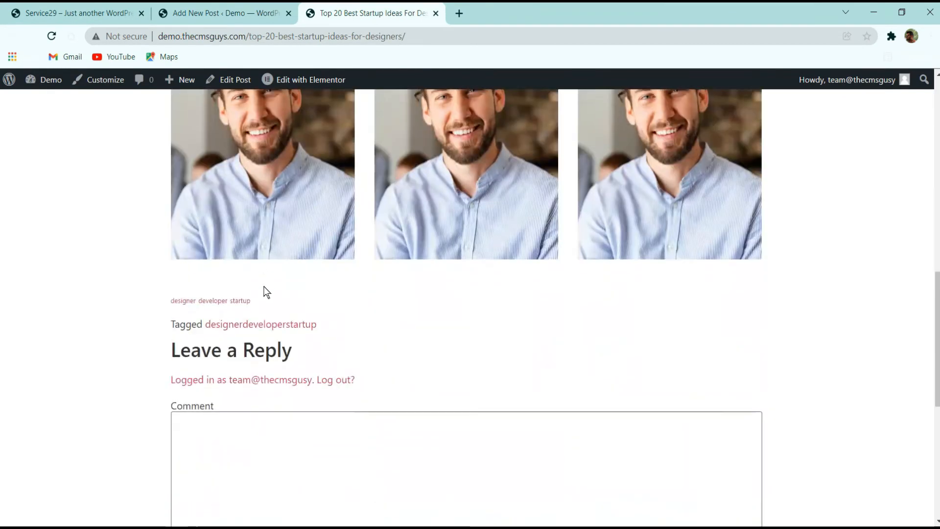
{"action": "scroll", "coordinate": [265, 293], "scroll_direction": "down", "scroll_amount": 2}
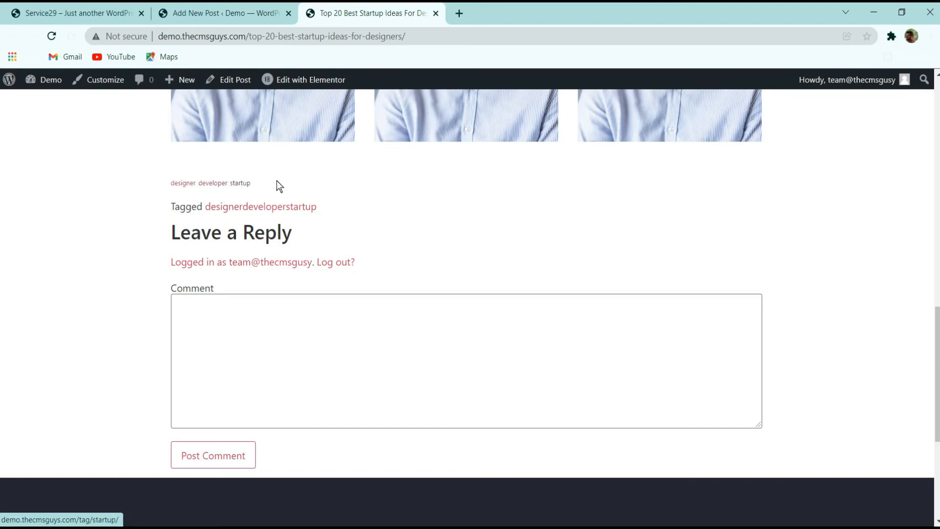
{"action": "left_click_drag", "start_coordinate": [277, 181], "coordinate": [153, 187]}
Return to the post editor and insert a YouTube embed block below the Tag Cloud block.
{"action": "left_click", "coordinate": [244, 14]}
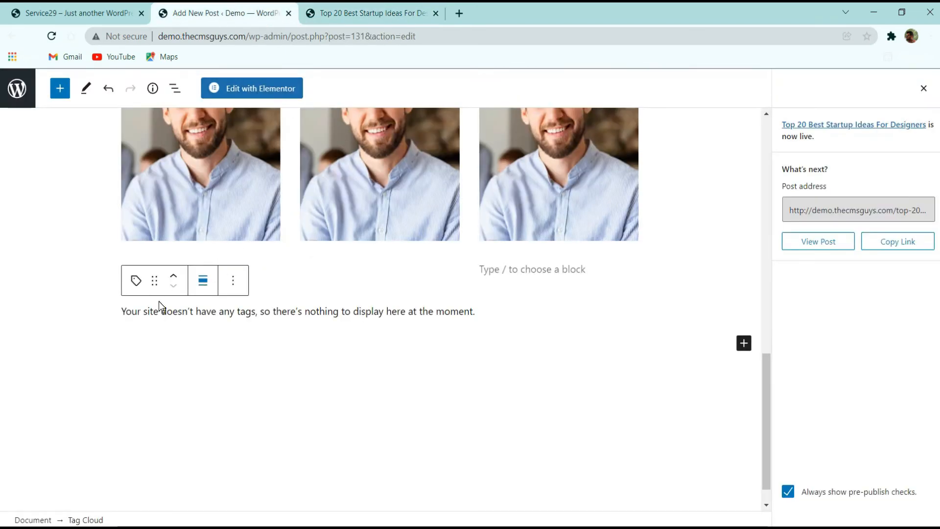
{"action": "left_click", "coordinate": [52, 83]}
{"action": "scroll", "coordinate": [90, 373], "scroll_direction": "down", "scroll_amount": 15}
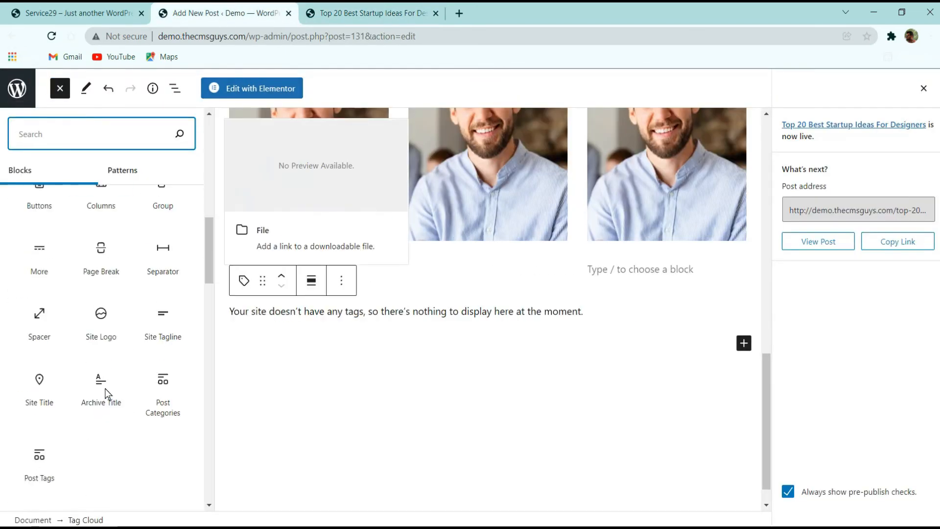
{"action": "scroll", "coordinate": [58, 362], "scroll_direction": "up", "scroll_amount": 10}
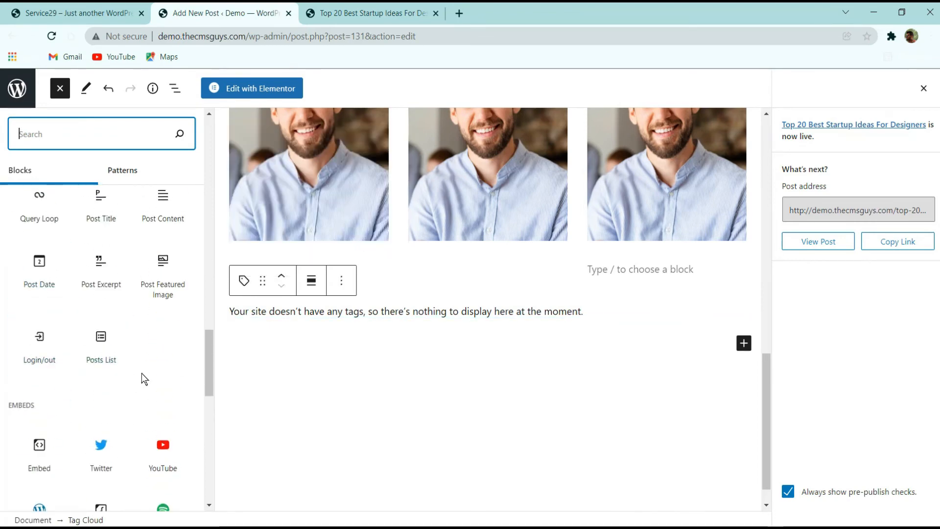
{"action": "scroll", "coordinate": [132, 395], "scroll_direction": "up", "scroll_amount": 3}
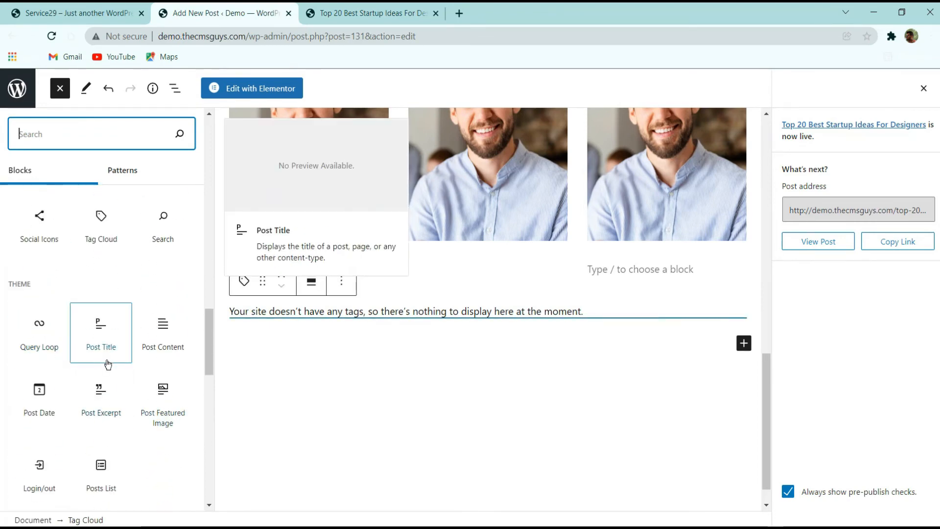
{"action": "scroll", "coordinate": [105, 360], "scroll_direction": "down", "scroll_amount": 10}
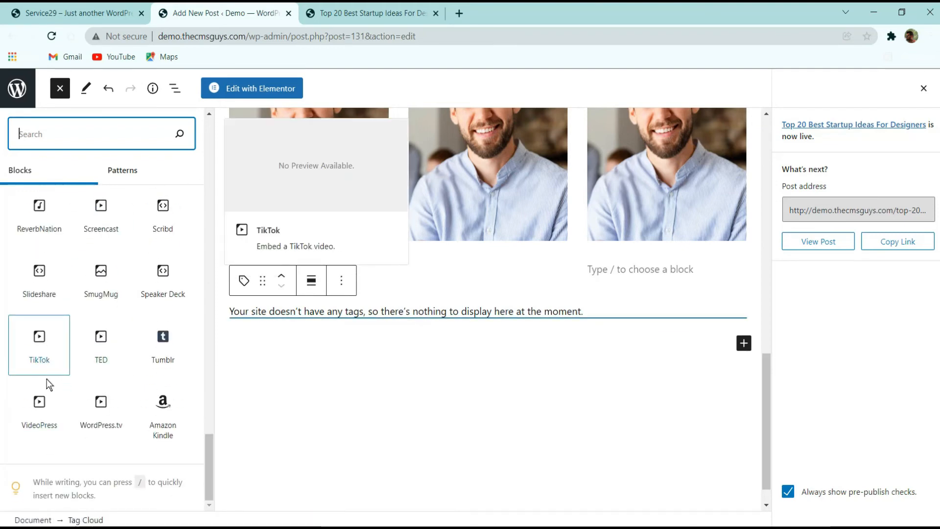
{"action": "scroll", "coordinate": [40, 357], "scroll_direction": "up", "scroll_amount": 8}
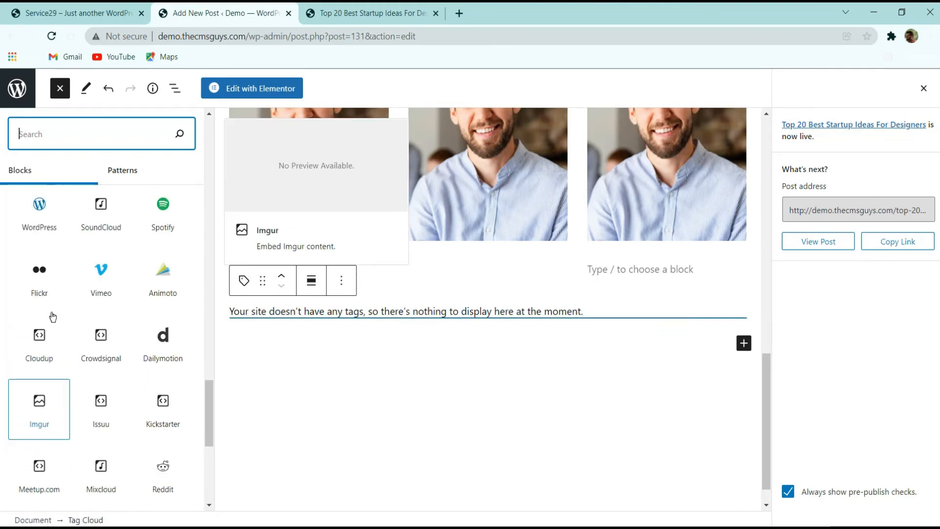
{"action": "scroll", "coordinate": [52, 356], "scroll_direction": "up", "scroll_amount": 3}
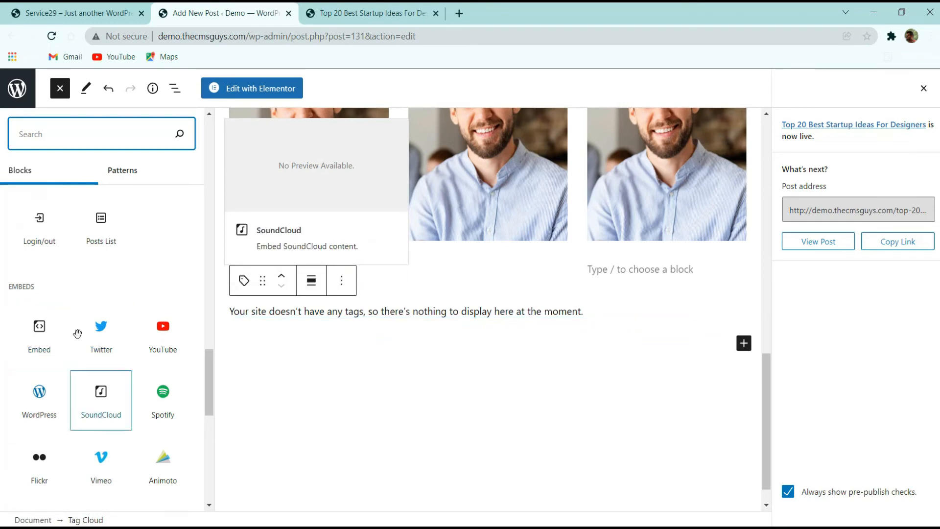
{"action": "left_click", "coordinate": [179, 336]}
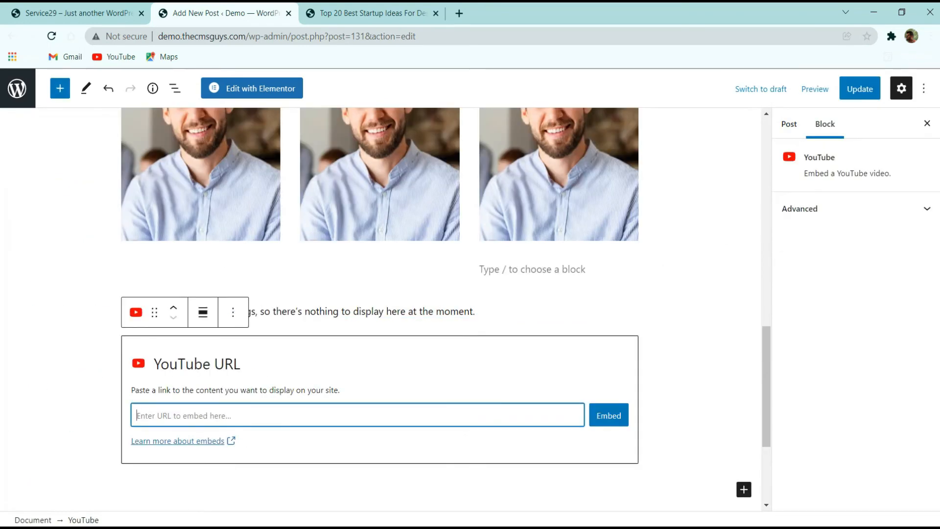
Look through the embed, theme, widget and design blocks available in the block library.
{"action": "left_click", "coordinate": [59, 88]}
{"action": "scroll", "coordinate": [64, 333], "scroll_direction": "down", "scroll_amount": 10}
{"action": "scroll", "coordinate": [64, 333], "scroll_direction": "down", "scroll_amount": 15}
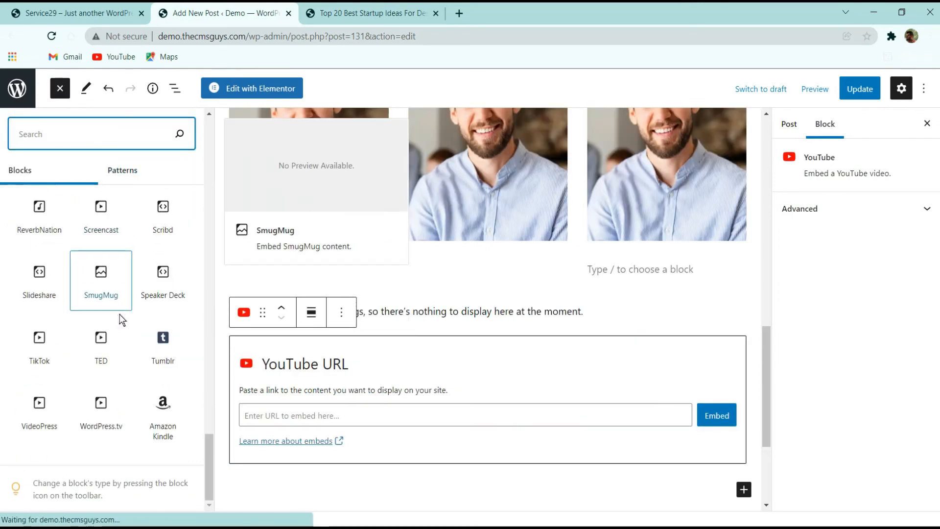
{"action": "scroll", "coordinate": [148, 380], "scroll_direction": "down", "scroll_amount": 2}
{"action": "scroll", "coordinate": [140, 418], "scroll_direction": "up", "scroll_amount": 5}
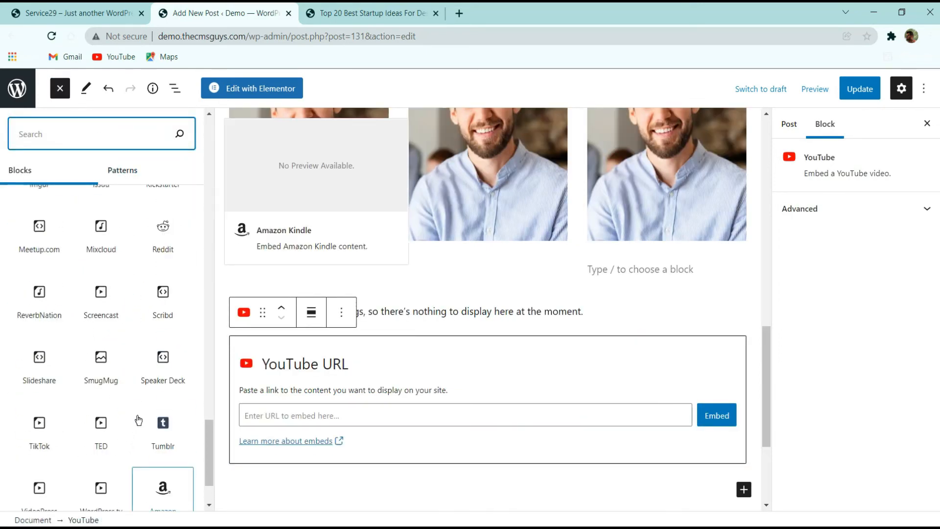
{"action": "scroll", "coordinate": [347, 414], "scroll_direction": "up", "scroll_amount": 5}
{"action": "scroll", "coordinate": [138, 380], "scroll_direction": "down", "scroll_amount": 5}
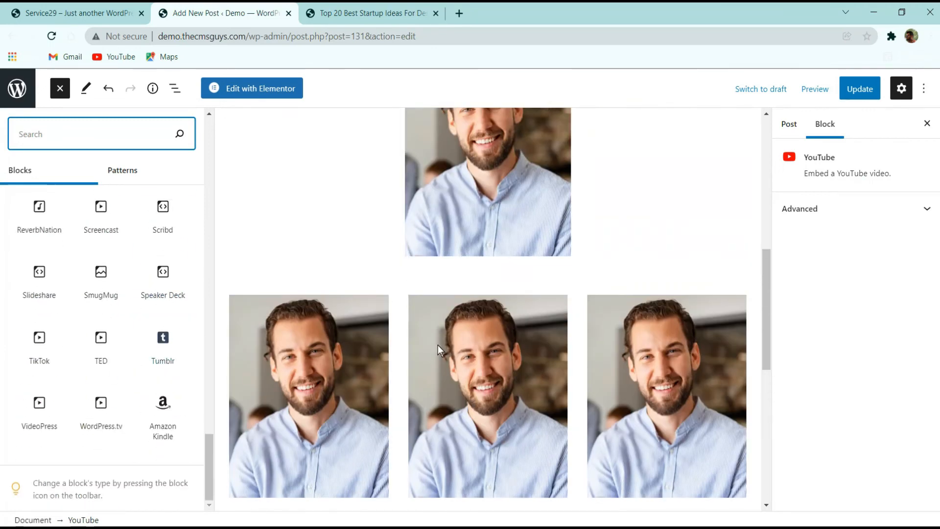
{"action": "scroll", "coordinate": [430, 367], "scroll_direction": "down", "scroll_amount": 7}
{"action": "scroll", "coordinate": [153, 329], "scroll_direction": "up", "scroll_amount": 1}
{"action": "scroll", "coordinate": [153, 330], "scroll_direction": "up", "scroll_amount": 3}
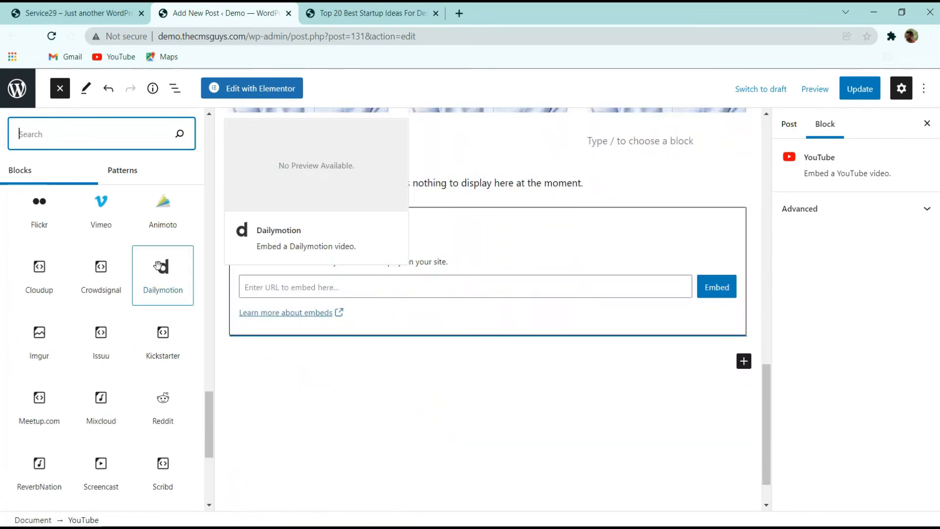
{"action": "scroll", "coordinate": [96, 255], "scroll_direction": "up", "scroll_amount": 5}
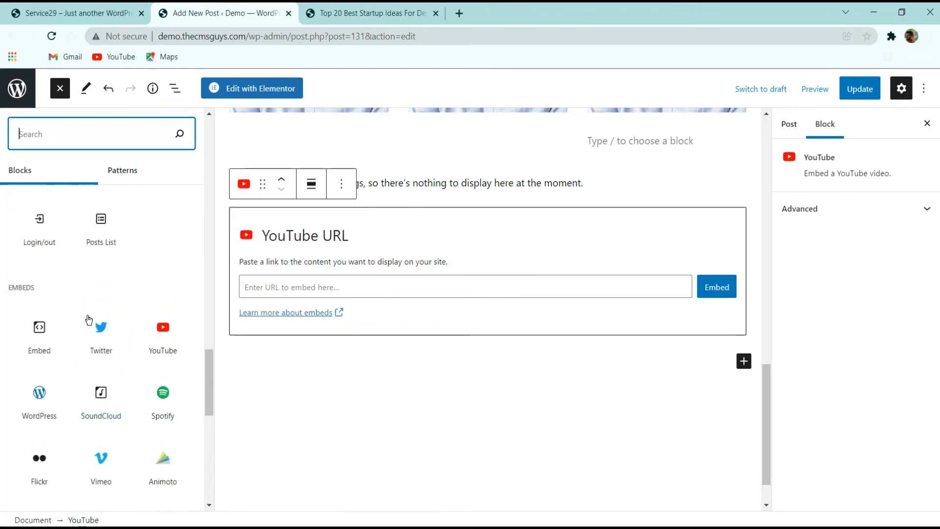
{"action": "scroll", "coordinate": [50, 370], "scroll_direction": "up", "scroll_amount": 3}
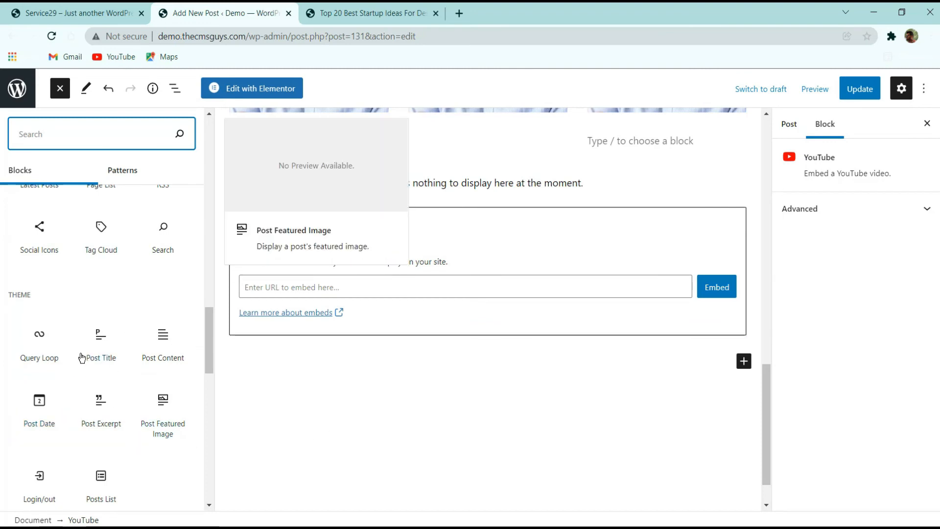
{"action": "scroll", "coordinate": [98, 353], "scroll_direction": "up", "scroll_amount": 3}
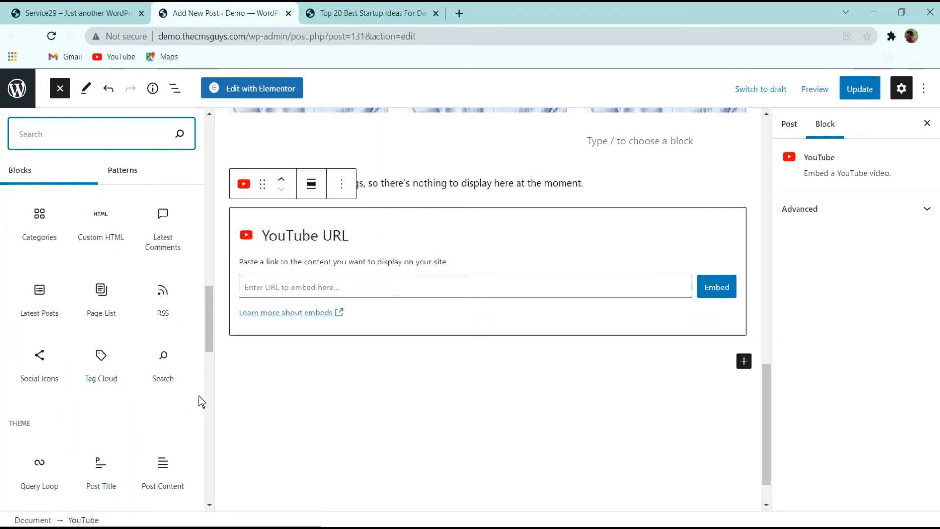
{"action": "scroll", "coordinate": [167, 367], "scroll_direction": "up", "scroll_amount": 3}
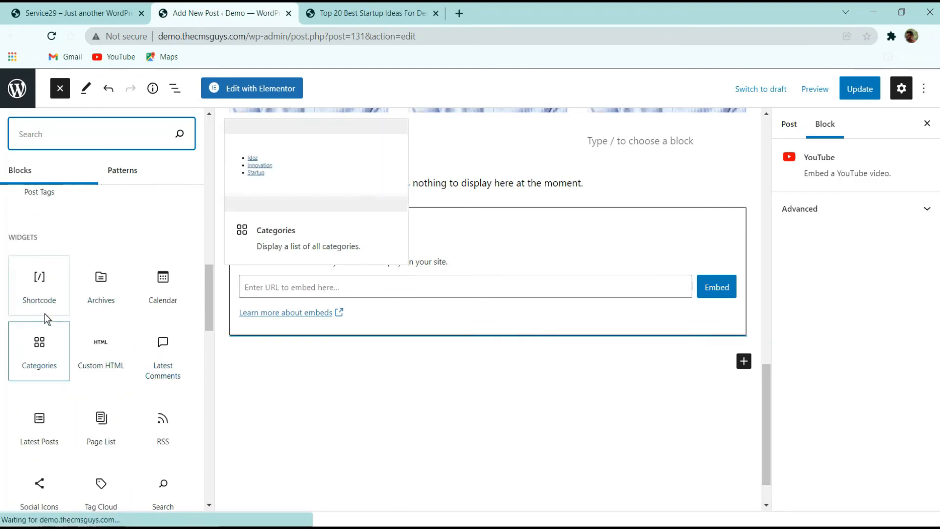
{"action": "scroll", "coordinate": [53, 323], "scroll_direction": "up", "scroll_amount": 9}
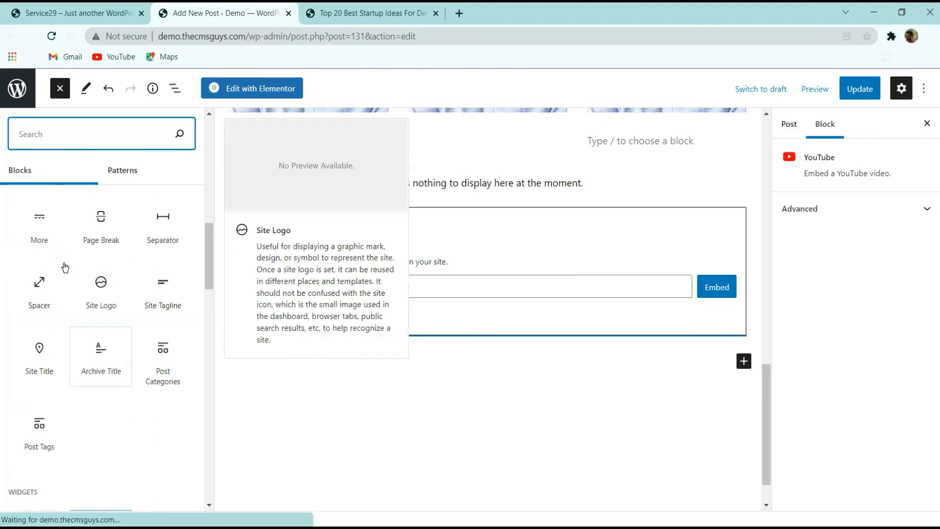
{"action": "left_click", "coordinate": [60, 89]}
Update the post with the added YouTube block and look at the live post page.
{"action": "left_click", "coordinate": [852, 90]}
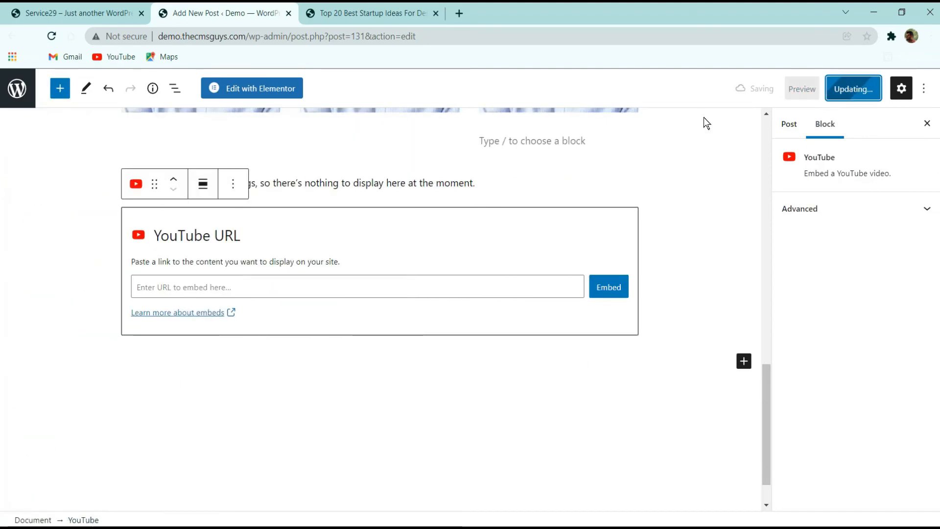
{"action": "left_click", "coordinate": [373, 14]}
{"action": "scroll", "coordinate": [432, 240], "scroll_direction": "up", "scroll_amount": 15}
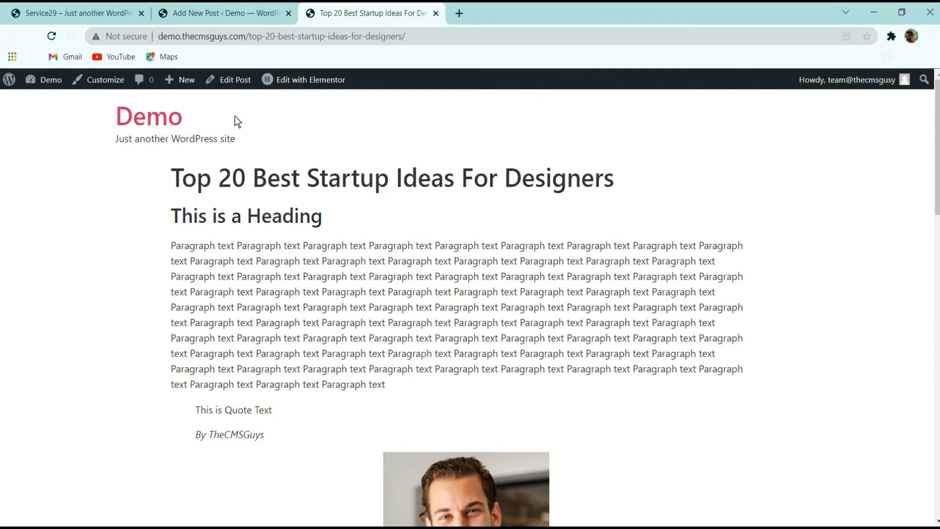
Go back to the editor and examine the post-level settings, expanding the Excerpt section and its optional text field.
{"action": "left_click", "coordinate": [220, 13]}
{"action": "left_click", "coordinate": [791, 129]}
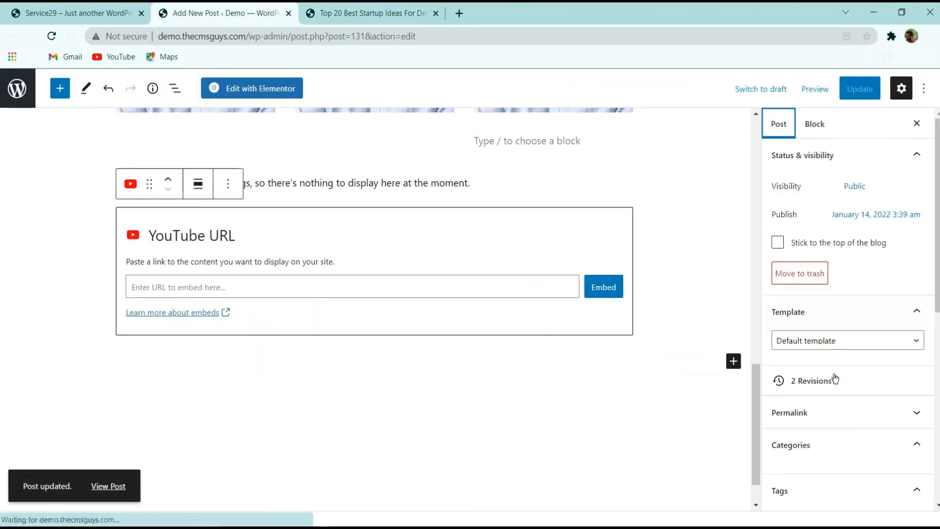
{"action": "scroll", "coordinate": [835, 380], "scroll_direction": "down", "scroll_amount": 5}
{"action": "scroll", "coordinate": [856, 327], "scroll_direction": "down", "scroll_amount": 1}
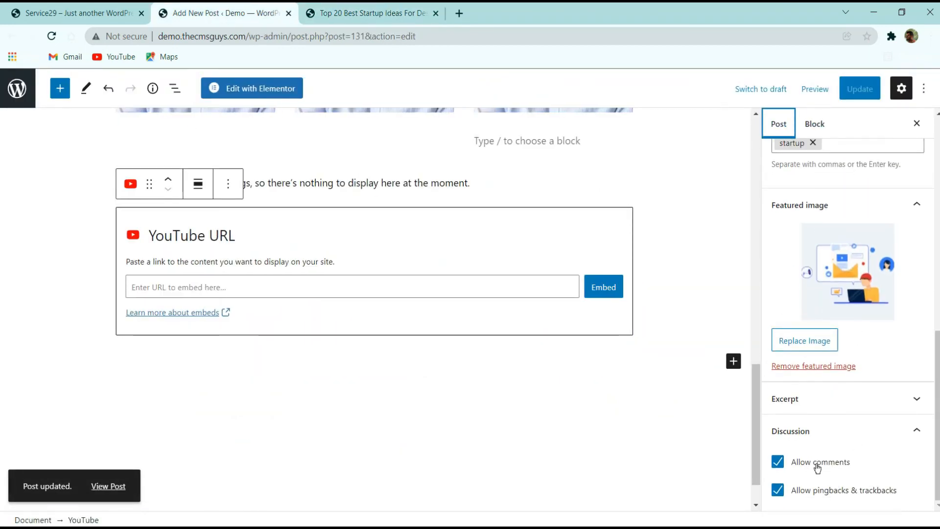
{"action": "left_click", "coordinate": [818, 409]}
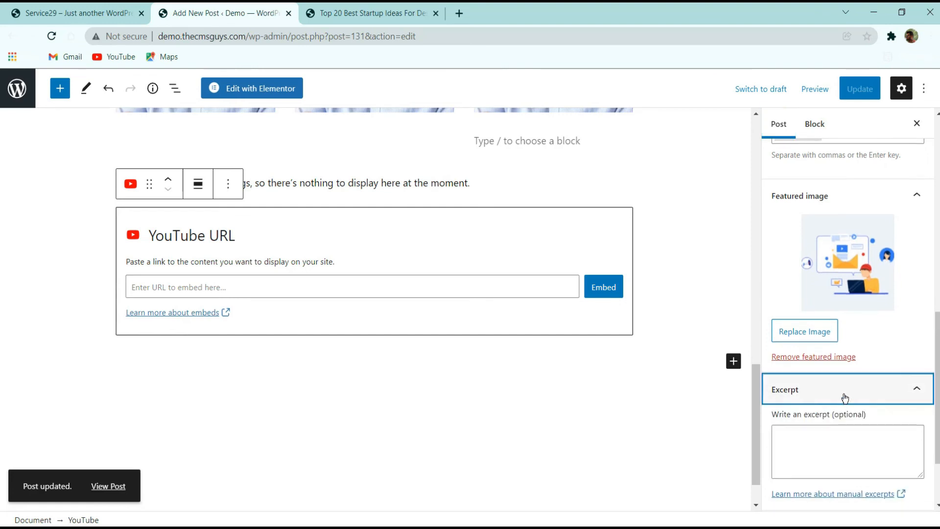
{"action": "left_click", "coordinate": [841, 394]}
{"action": "left_click", "coordinate": [846, 403]}
{"action": "scroll", "coordinate": [847, 404], "scroll_direction": "down", "scroll_amount": 2}
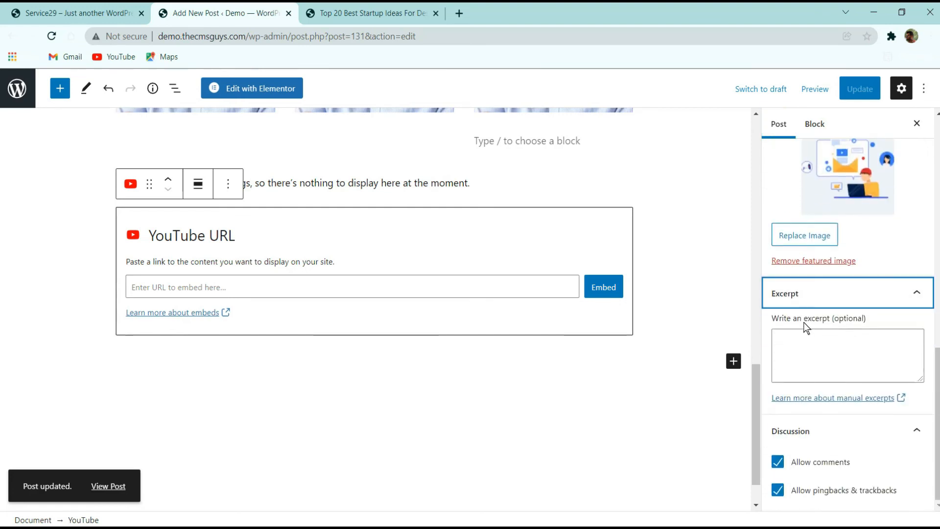
{"action": "left_click", "coordinate": [811, 350]}
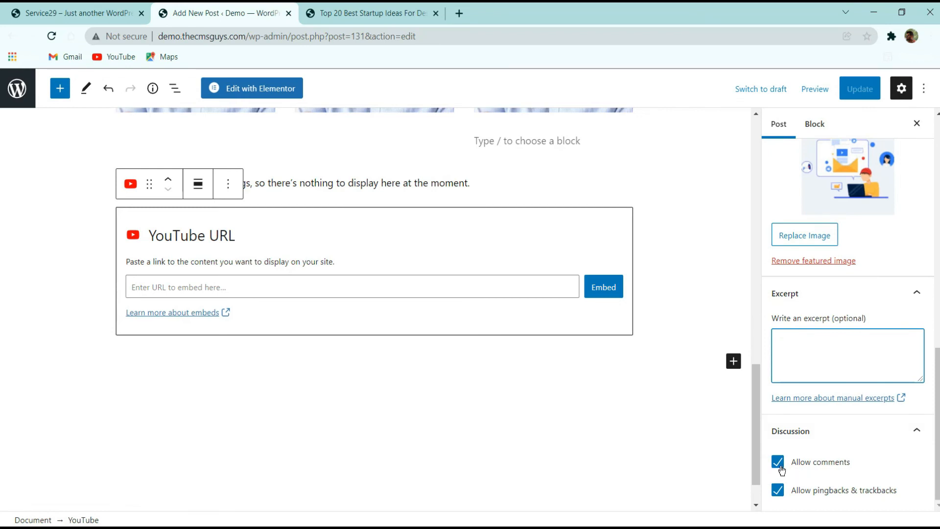
Disallow comments and pingbacks & trackbacks for the post and update it.
{"action": "left_click", "coordinate": [778, 490]}
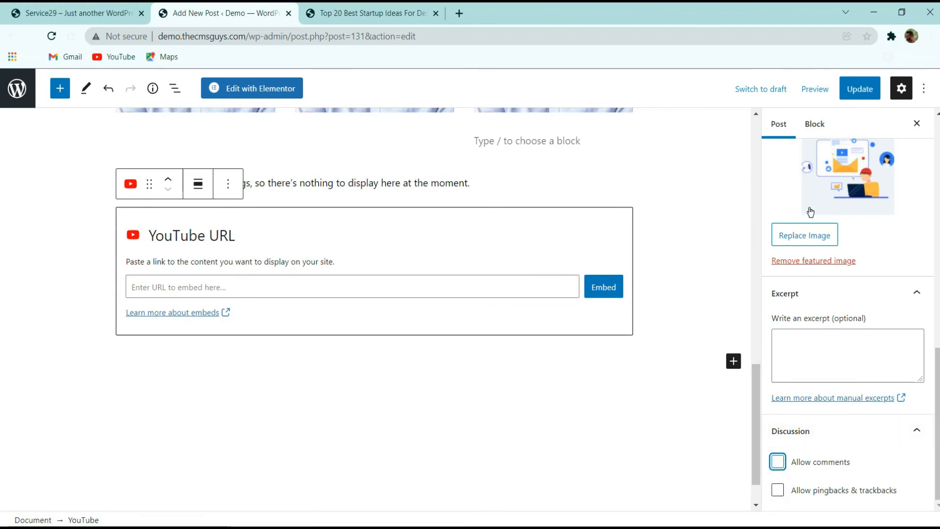
{"action": "left_click", "coordinate": [851, 90]}
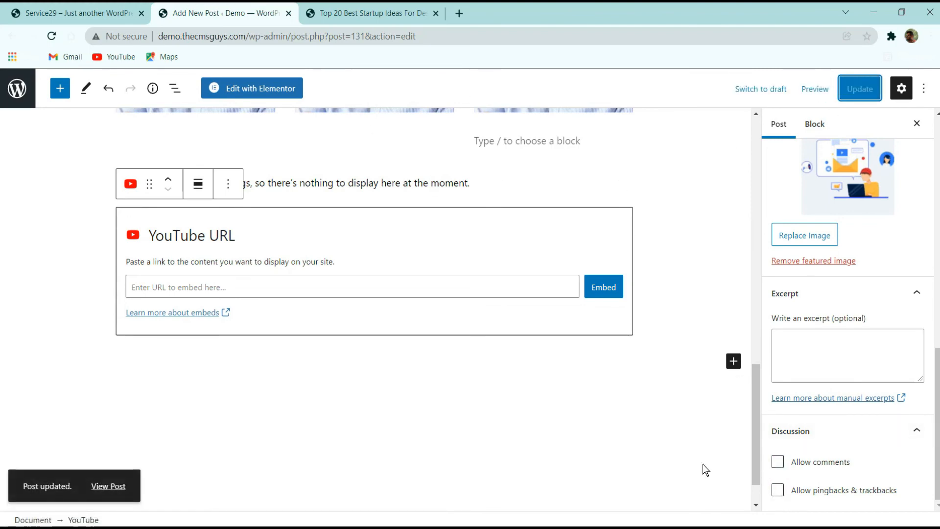
Check the end of the refreshed live post to see whether the comment form is still there.
{"action": "left_click", "coordinate": [361, 12]}
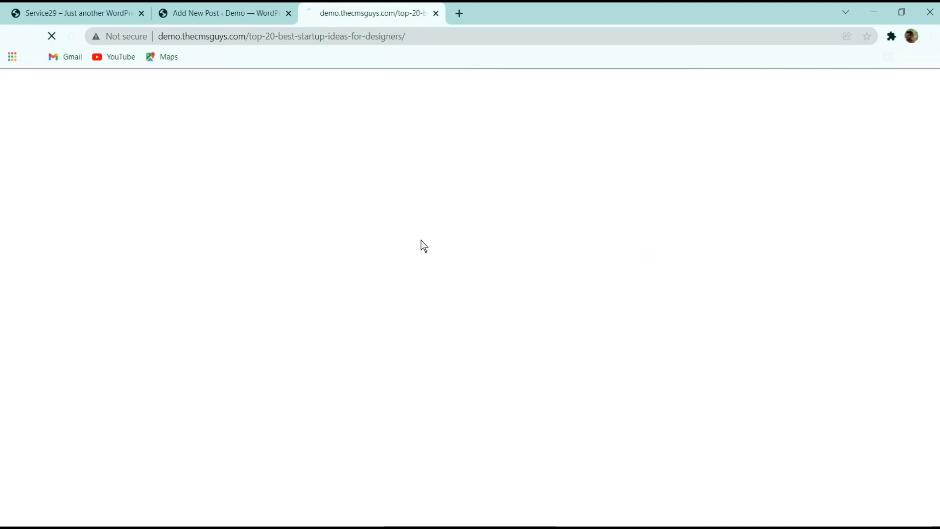
{"action": "scroll", "coordinate": [439, 278], "scroll_direction": "down", "scroll_amount": 10}
{"action": "scroll", "coordinate": [263, 302], "scroll_direction": "up", "scroll_amount": 4}
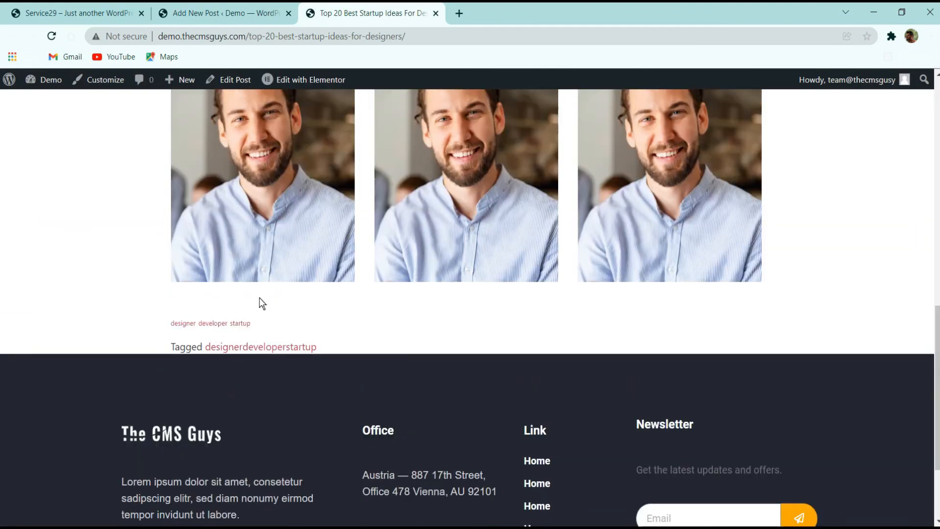
{"action": "scroll", "coordinate": [436, 298], "scroll_direction": "up", "scroll_amount": 10}
Return to the post editor and exit it to the WordPress admin area.
{"action": "left_click", "coordinate": [221, 13]}
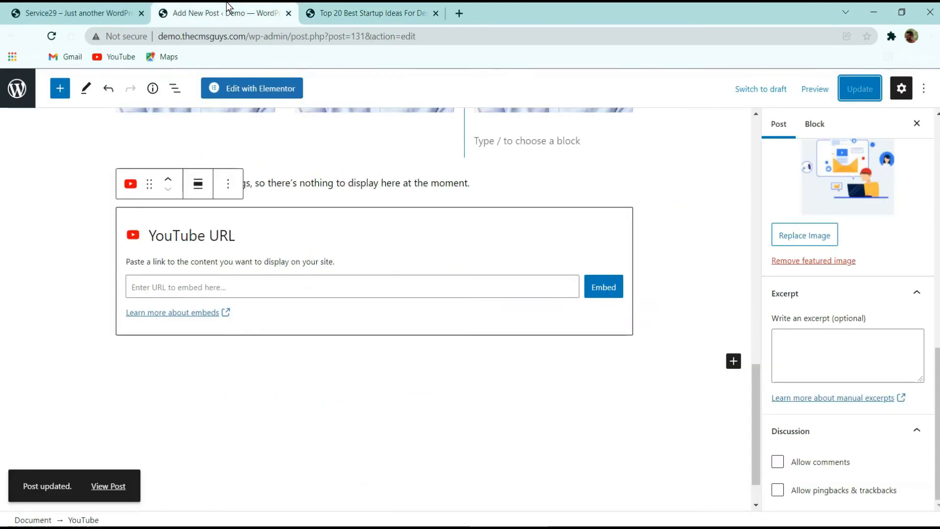
{"action": "left_click", "coordinate": [18, 93]}
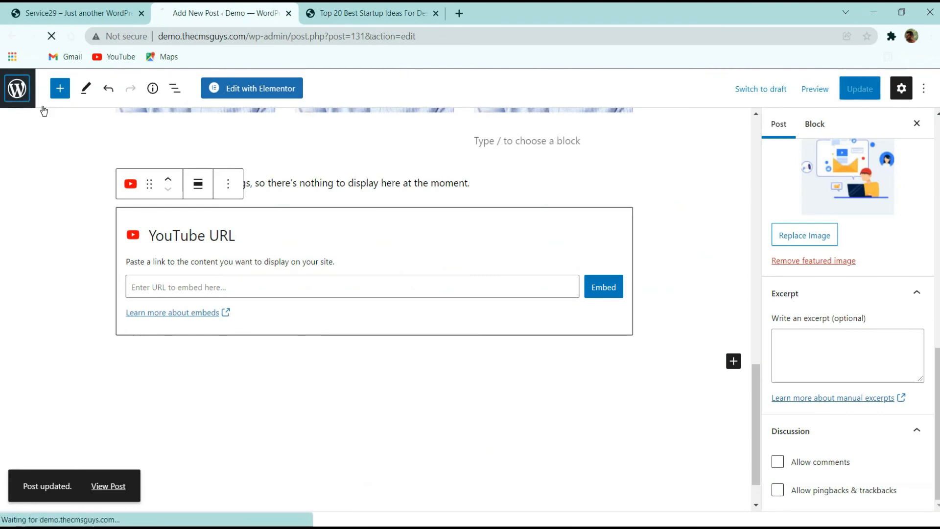